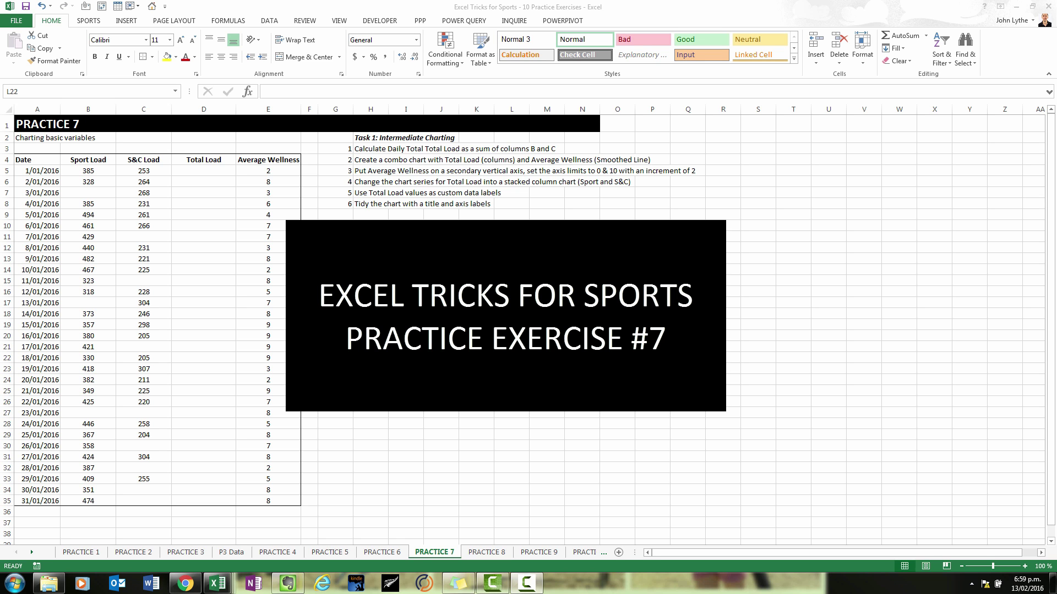
Step: Enter =SUM(B5:C5) in D5 to total row 5's Sport and S&C Load
click(209, 175)
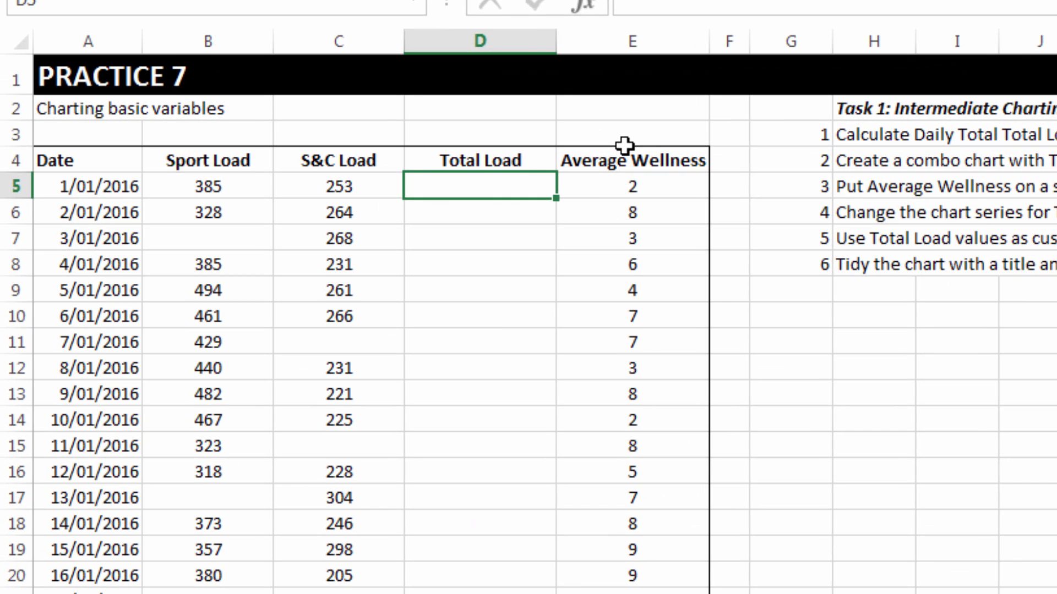
text(=sum()
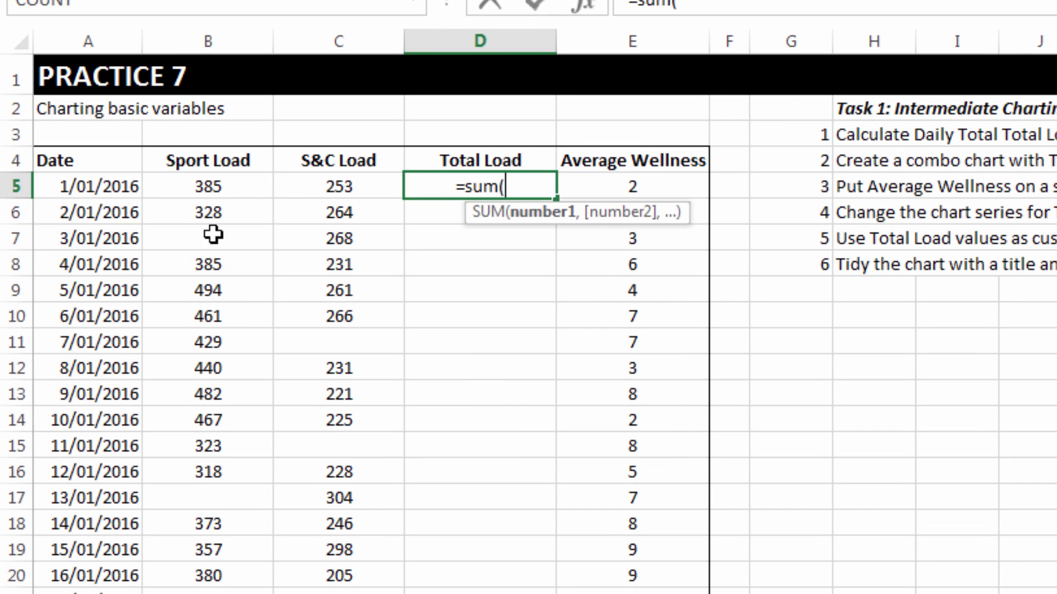
drag(236, 192, 332, 189)
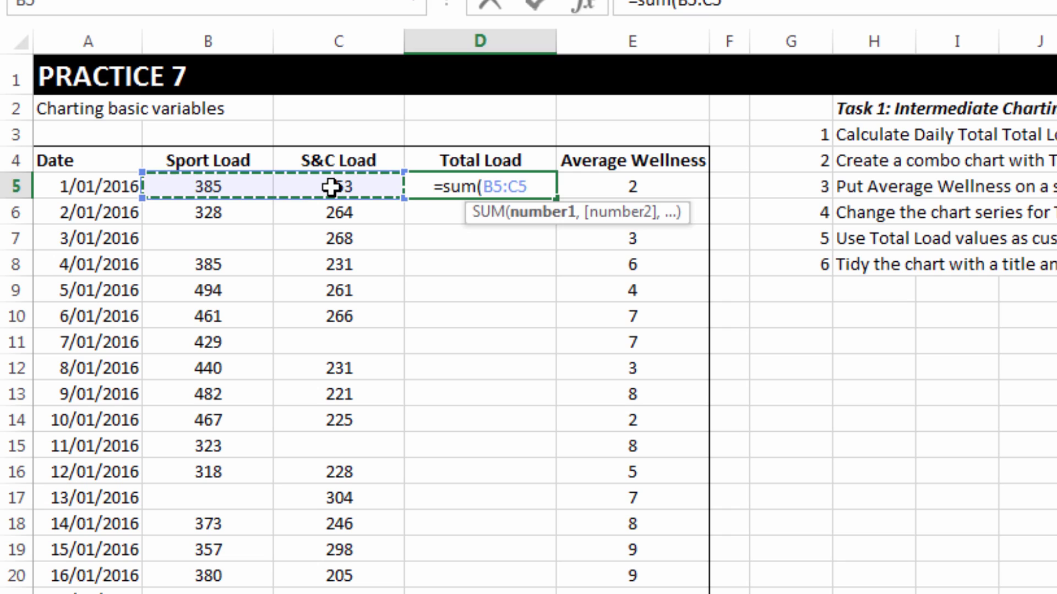
key(Return)
Step: Fill the D5 total formula down the Total Load column to row 35
click(517, 182)
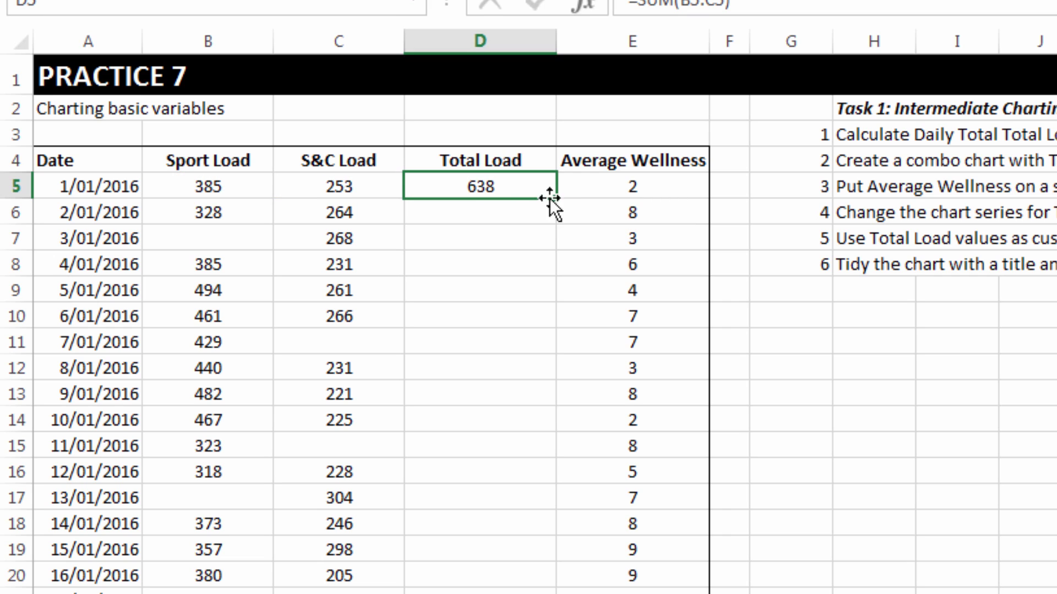
drag(560, 196, 556, 593)
key(ctrl+a)
click(807, 317)
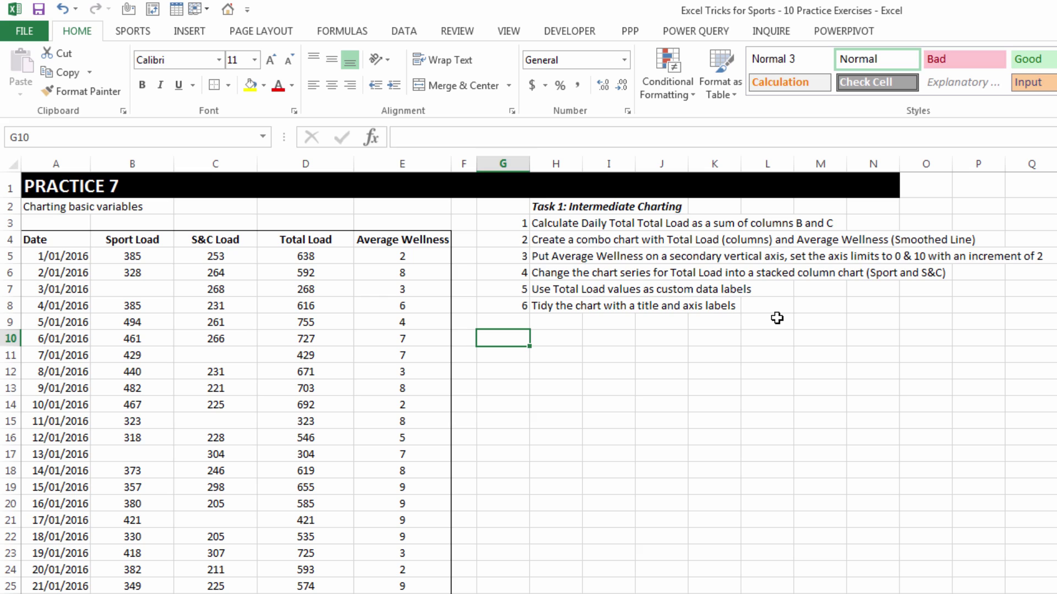
Step: Insert a Clustered Column - Line combo chart from D4:E35
drag(278, 238, 418, 593)
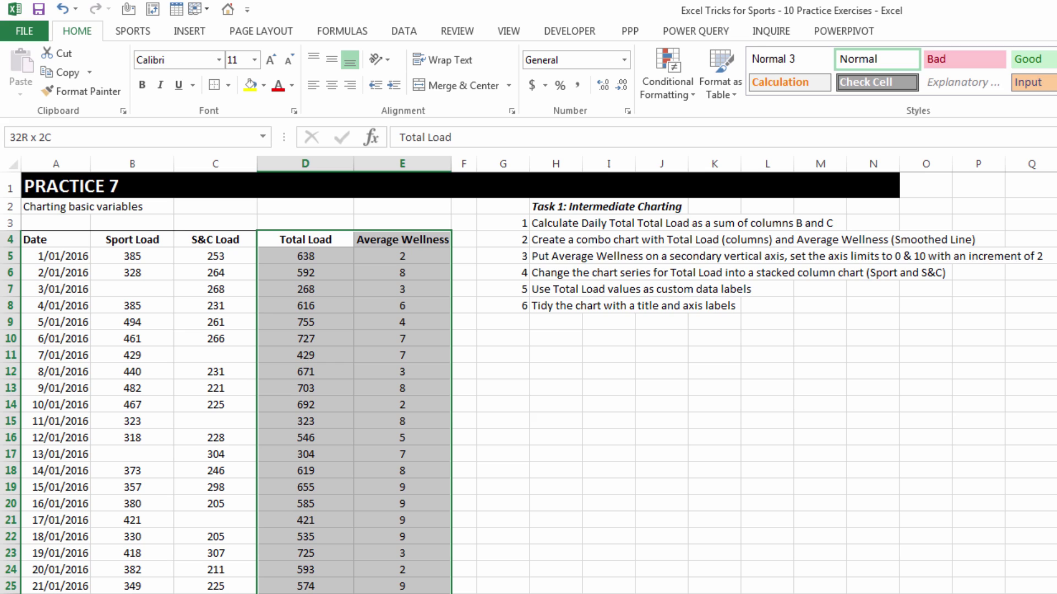
click(189, 31)
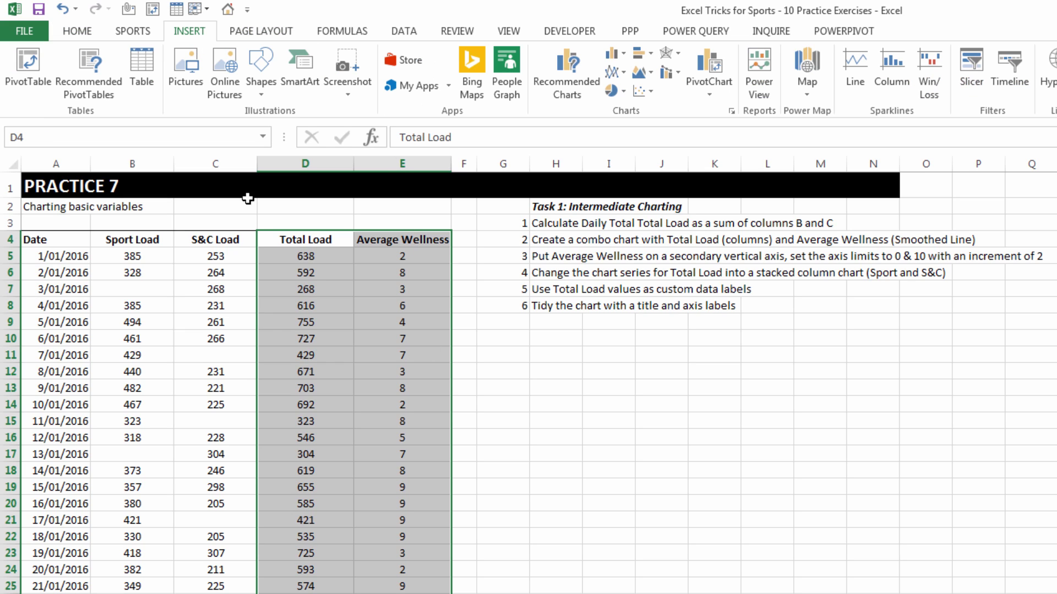
click(674, 74)
click(677, 122)
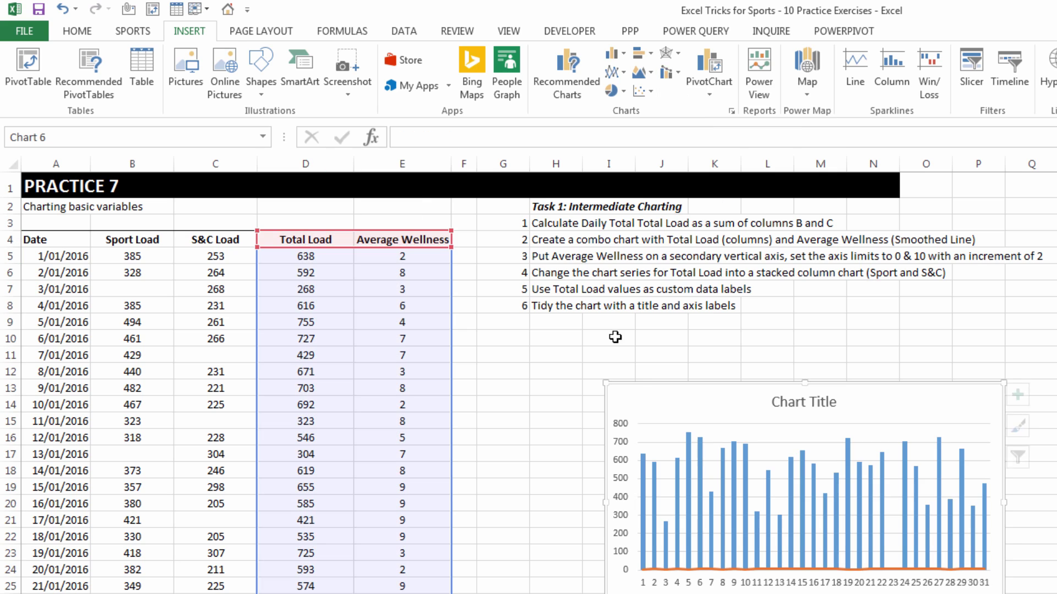
Step: Move the chart up and left over the sheet and widen it to the right
drag(597, 385, 281, 322)
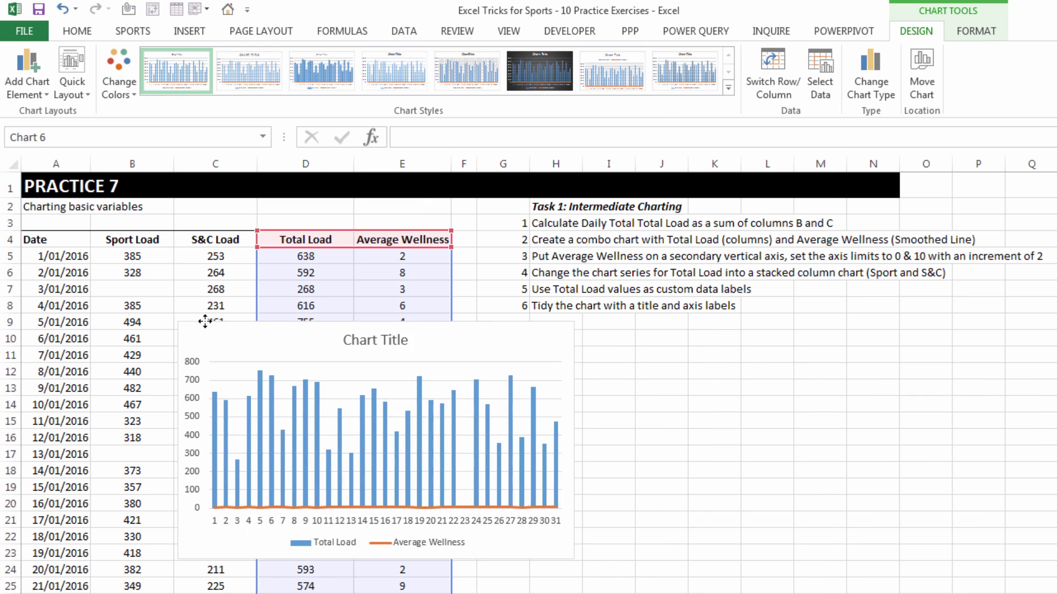
drag(573, 432, 1010, 411)
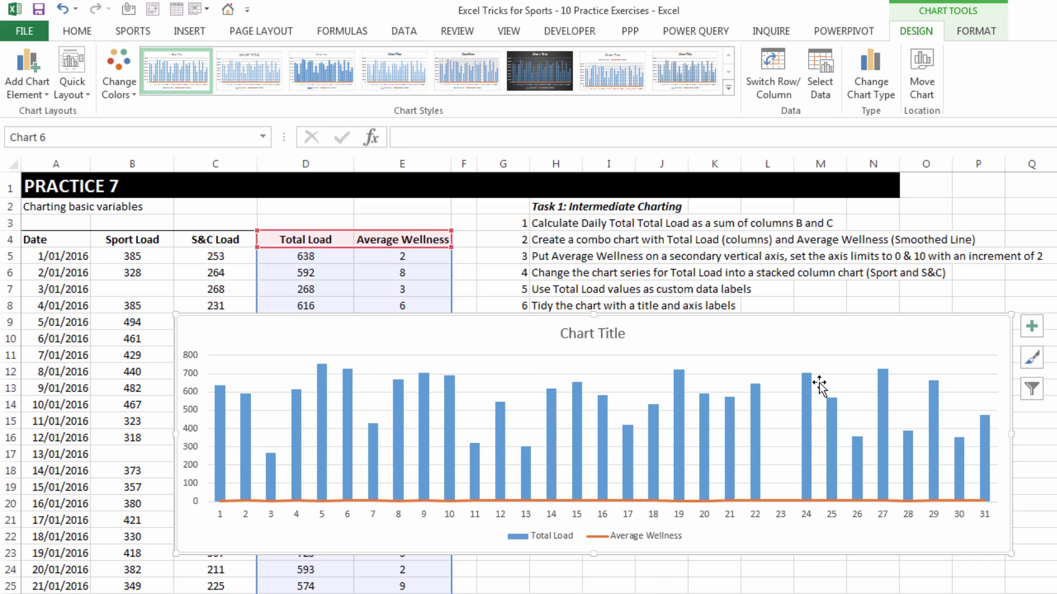
drag(491, 322, 452, 317)
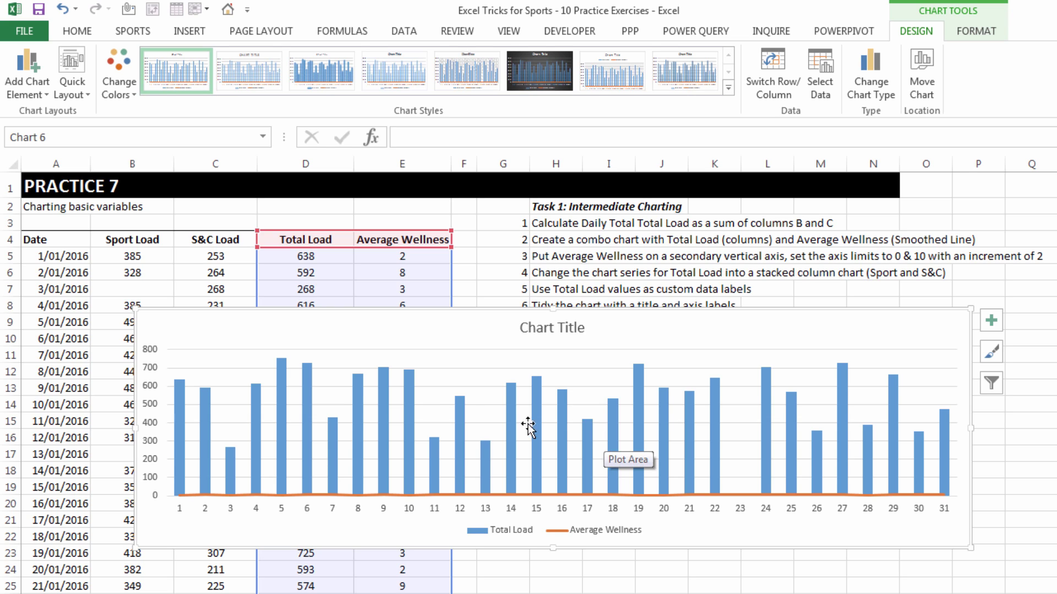
Step: Use the dates in A5:A35 as the chart's horizontal axis labels
right_click(415, 360)
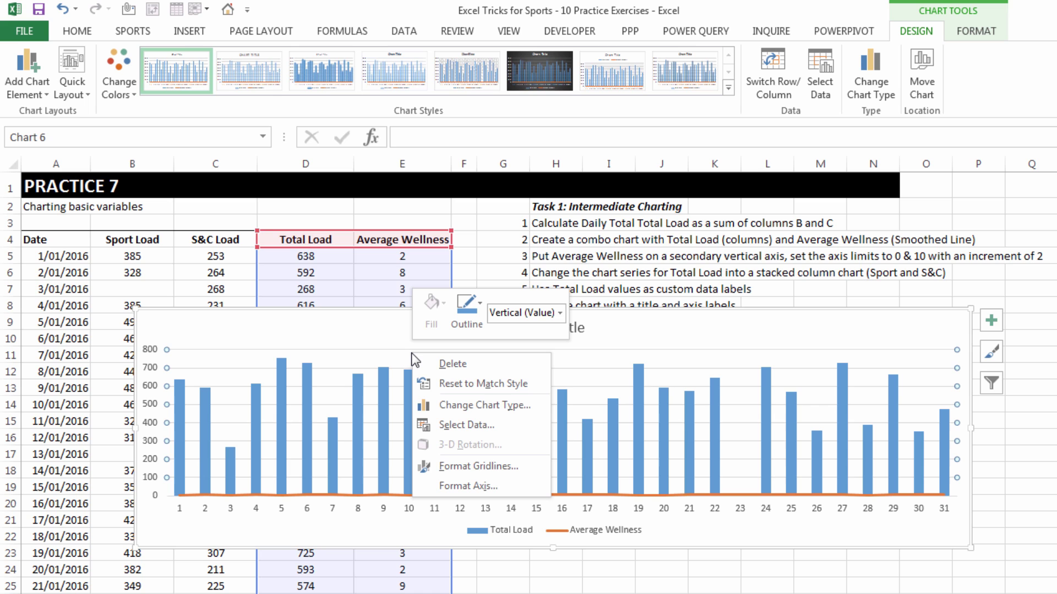
click(451, 426)
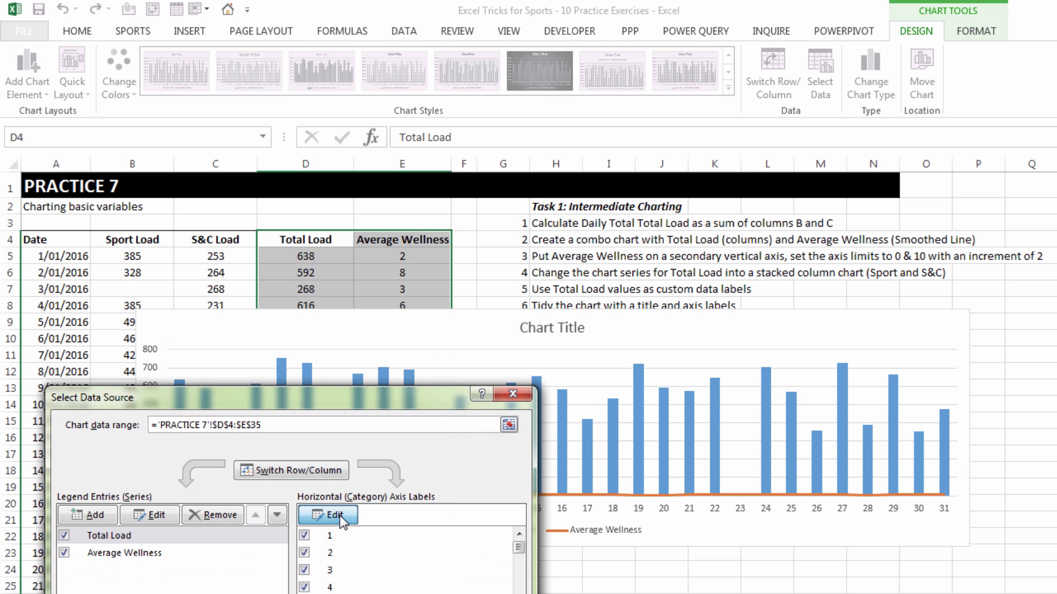
click(339, 515)
click(60, 257)
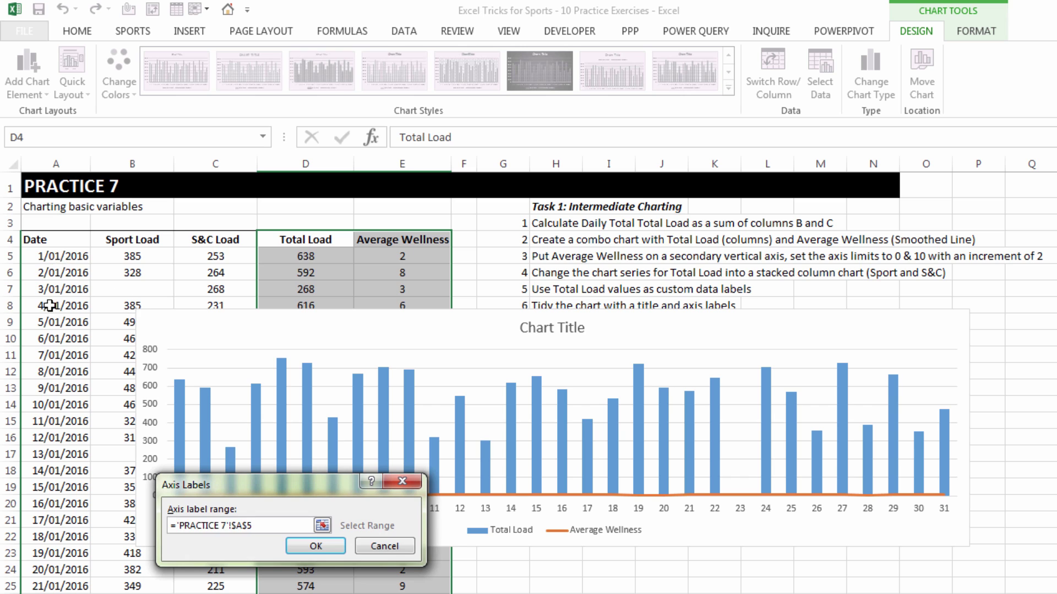
key(ctrl+shift+Down)
key(shift+Down)
click(407, 513)
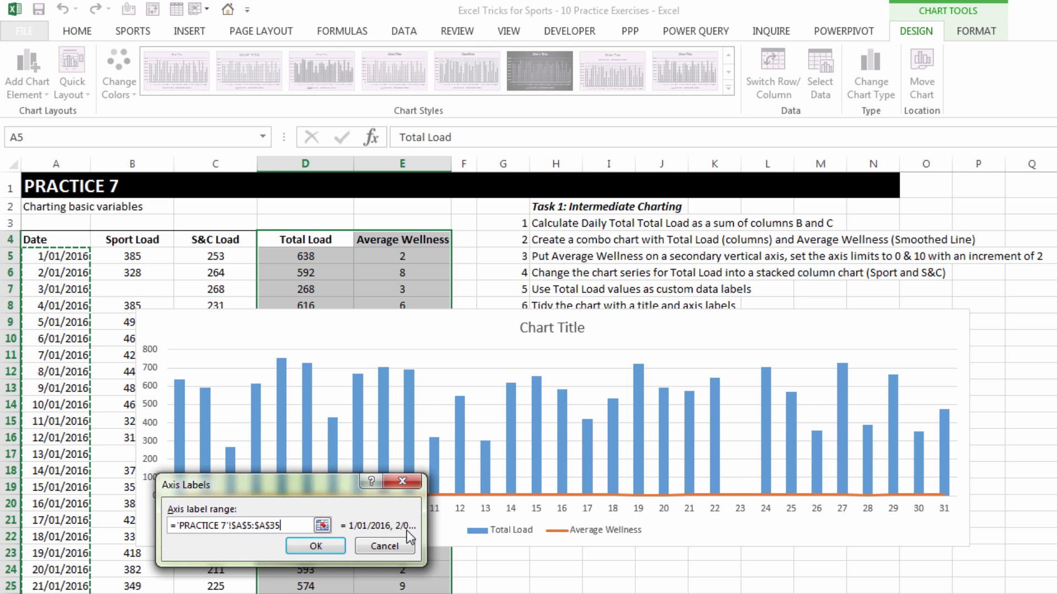
click(316, 546)
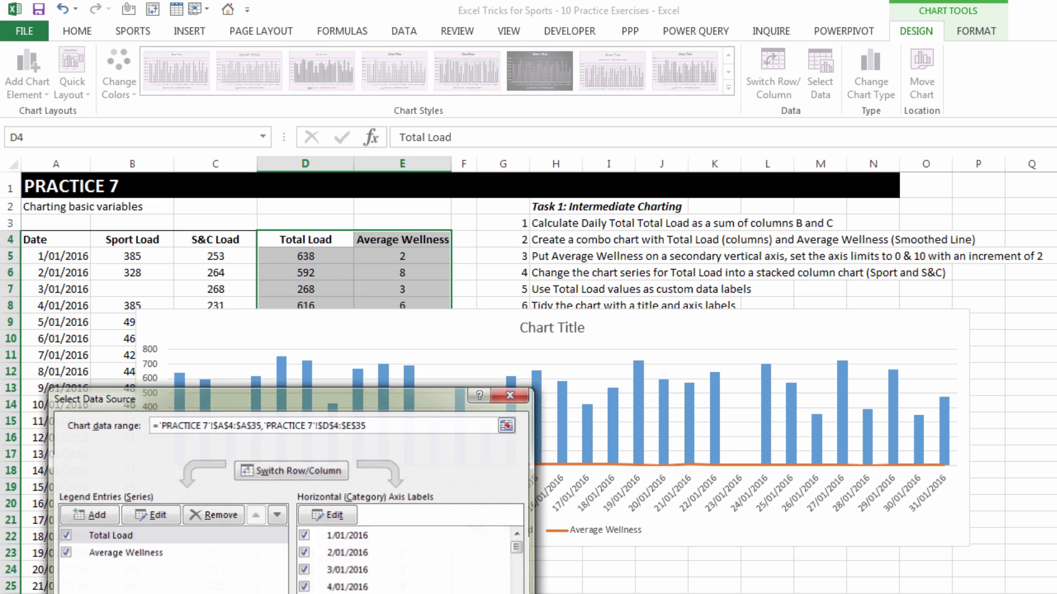
key(Return)
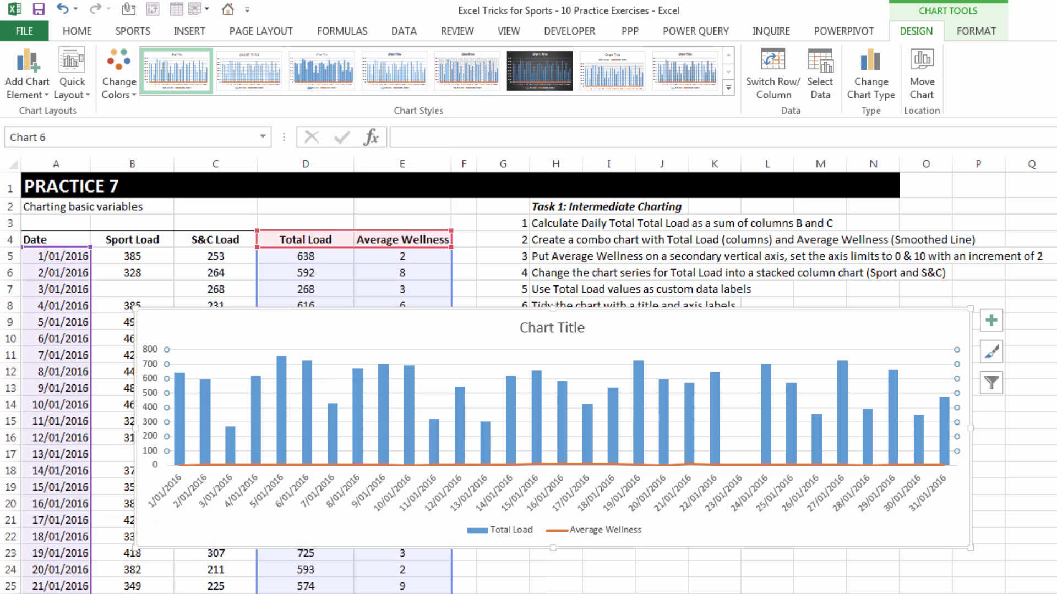
Step: Change the series chart types so Average Wellness plots on the secondary axis
click(410, 387)
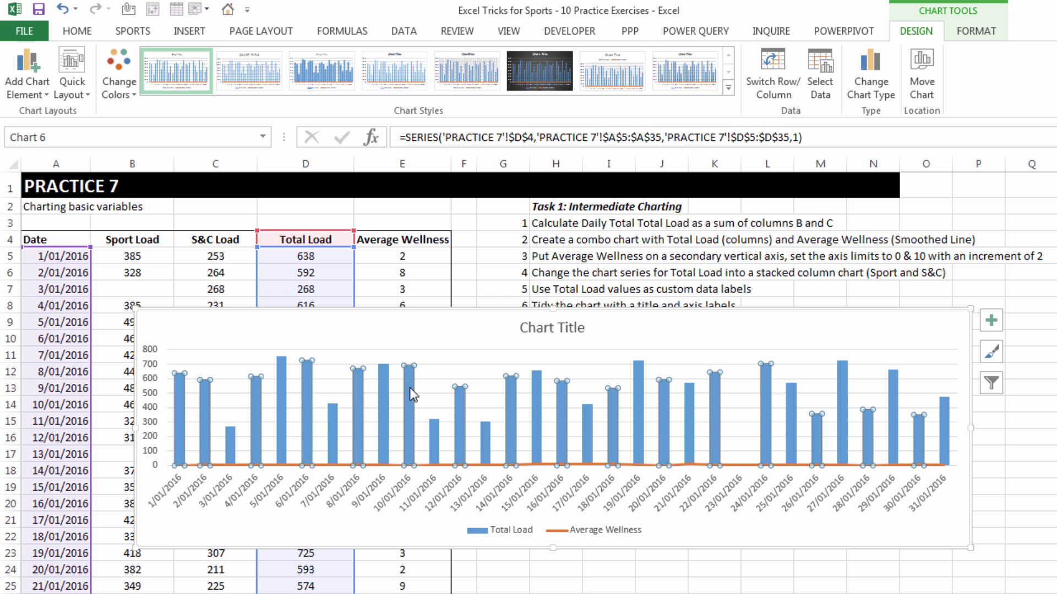
right_click(409, 388)
click(454, 439)
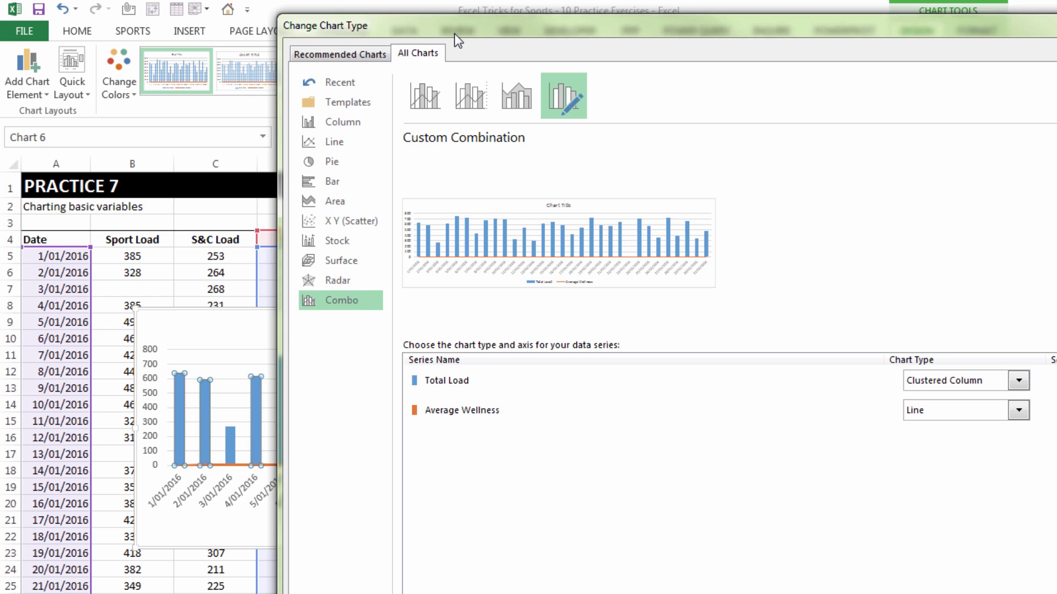
drag(455, 38, 318, 52)
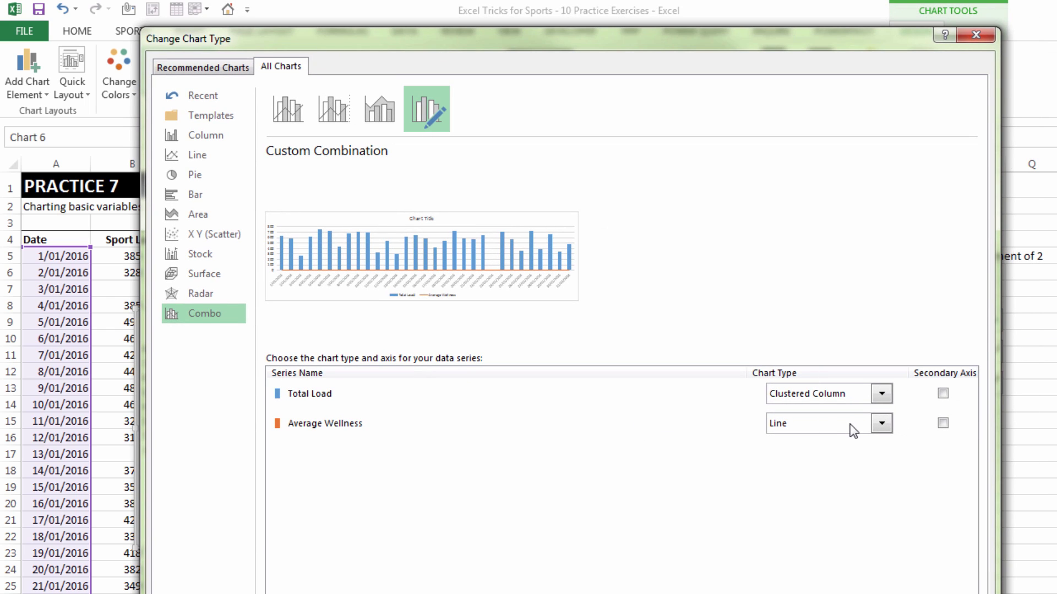
click(946, 428)
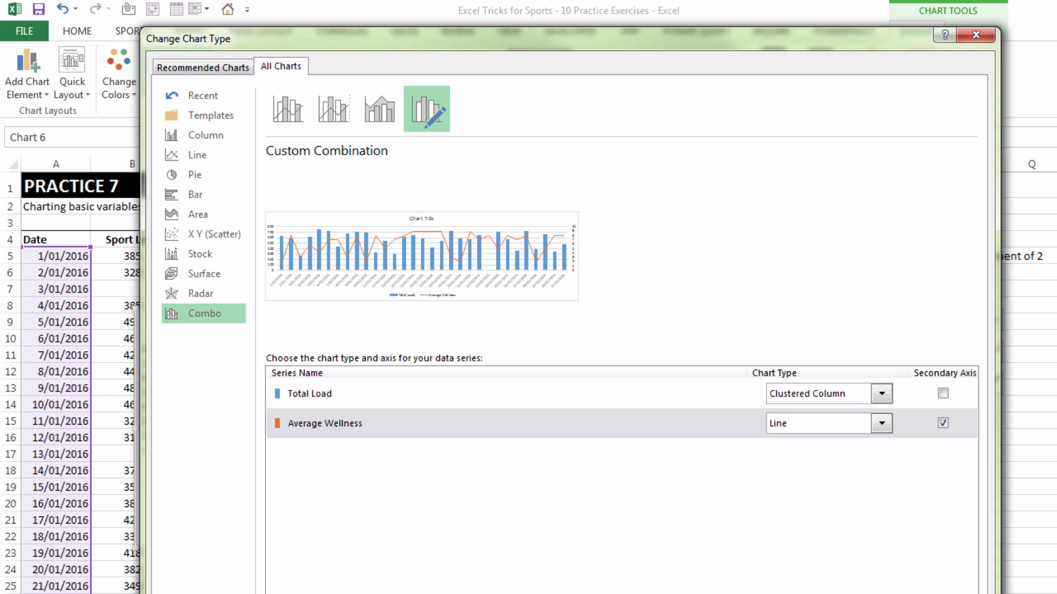
key(Return)
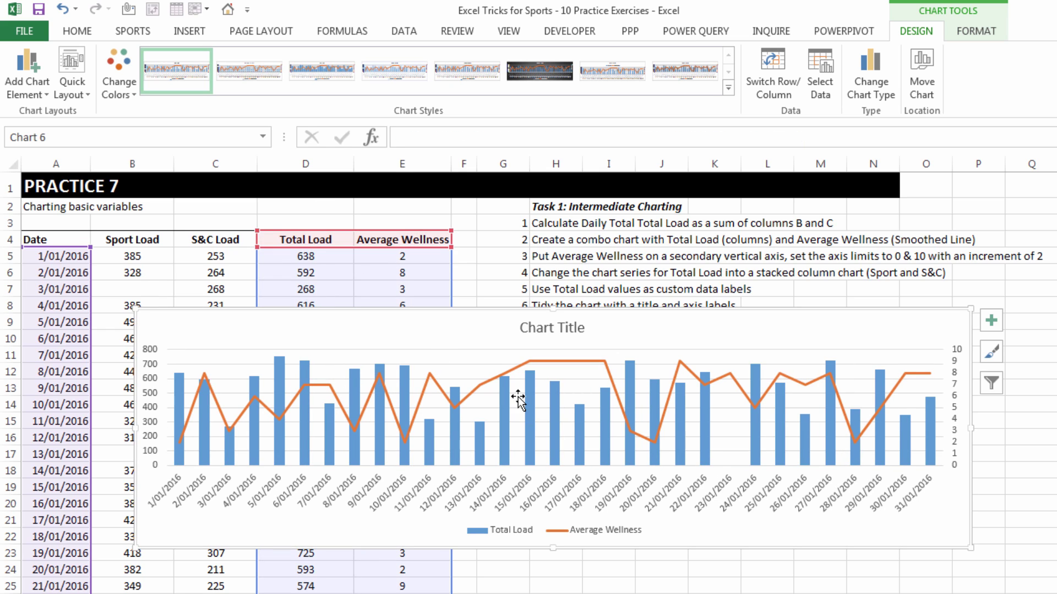
mouse_move(637, 440)
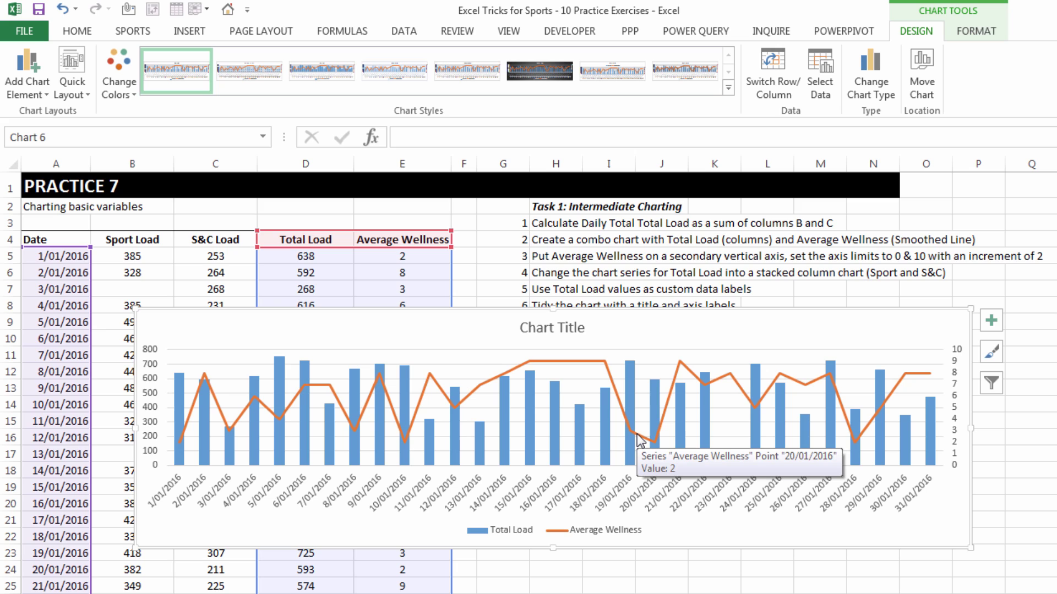
Step: Make the Average Wellness line smoothed and reduce its width to 2 pt
click(637, 441)
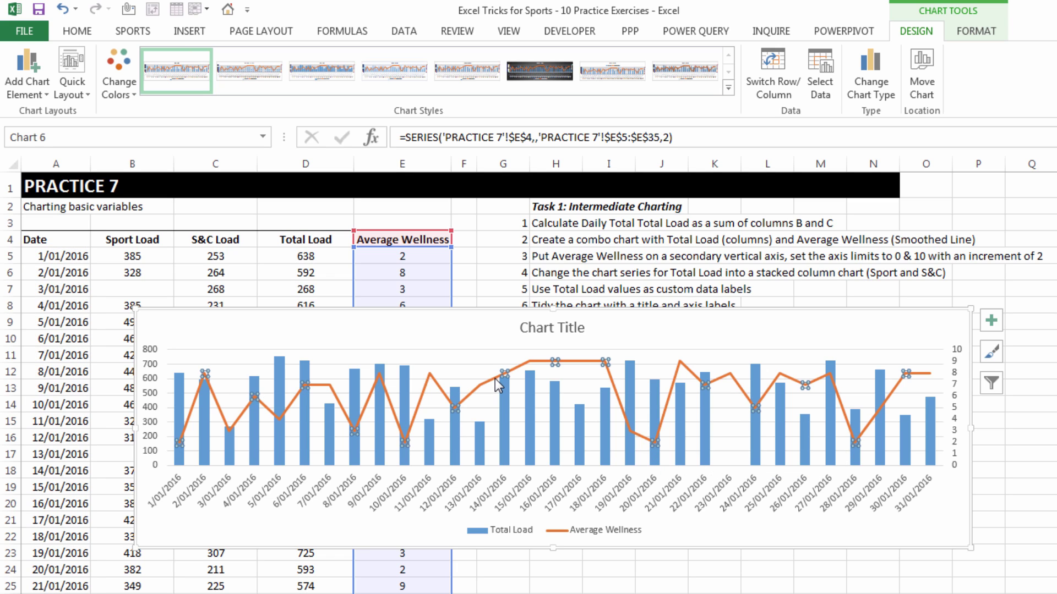
right_click(498, 385)
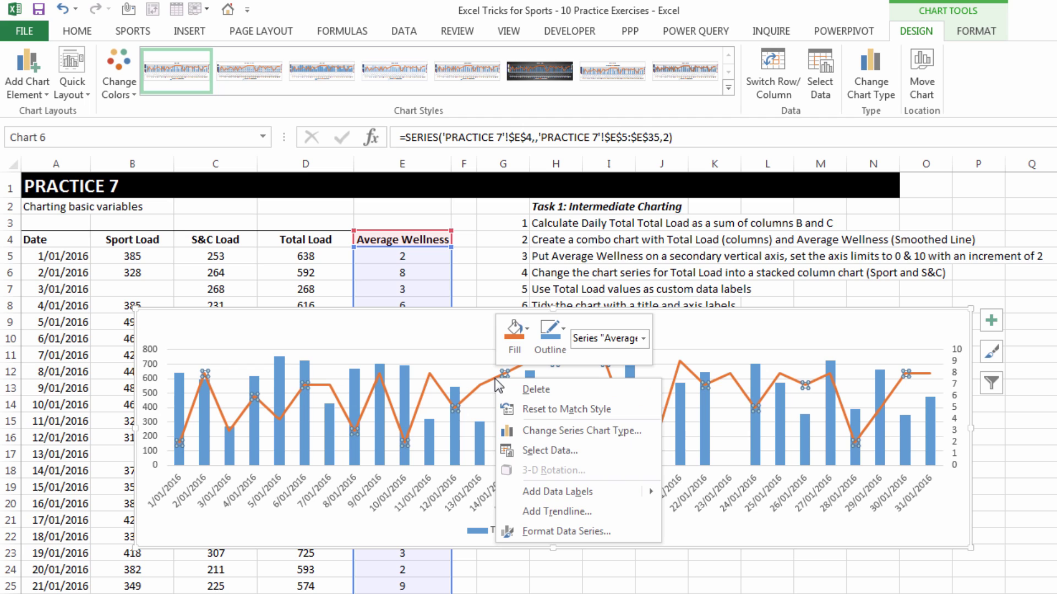
click(522, 530)
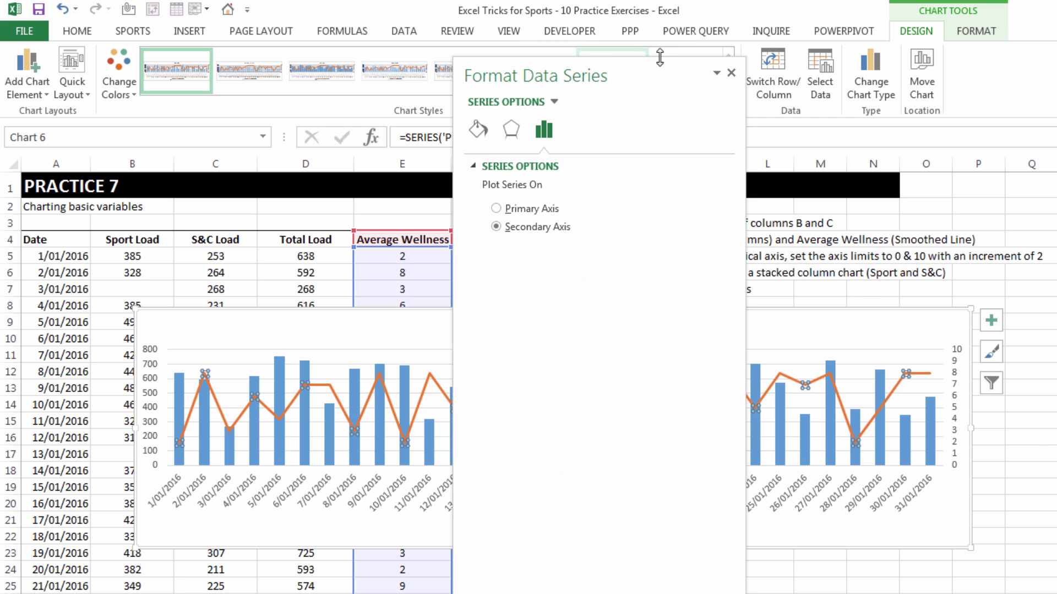
drag(658, 70, 252, 93)
click(107, 135)
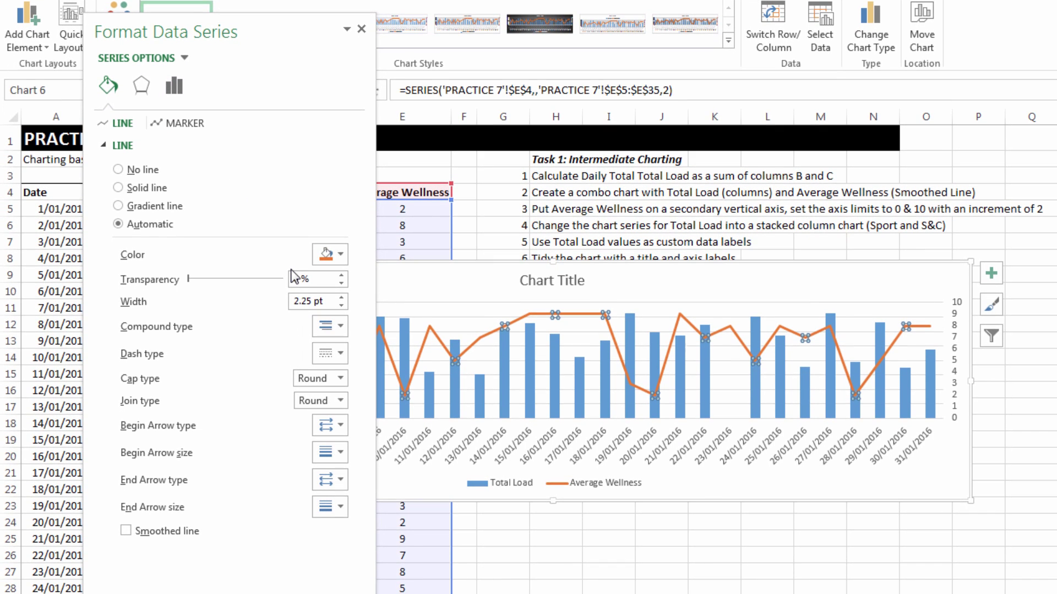
click(126, 530)
click(342, 305)
Step: Give the Average Wellness line a dashed style at 1.75 pt width
click(340, 353)
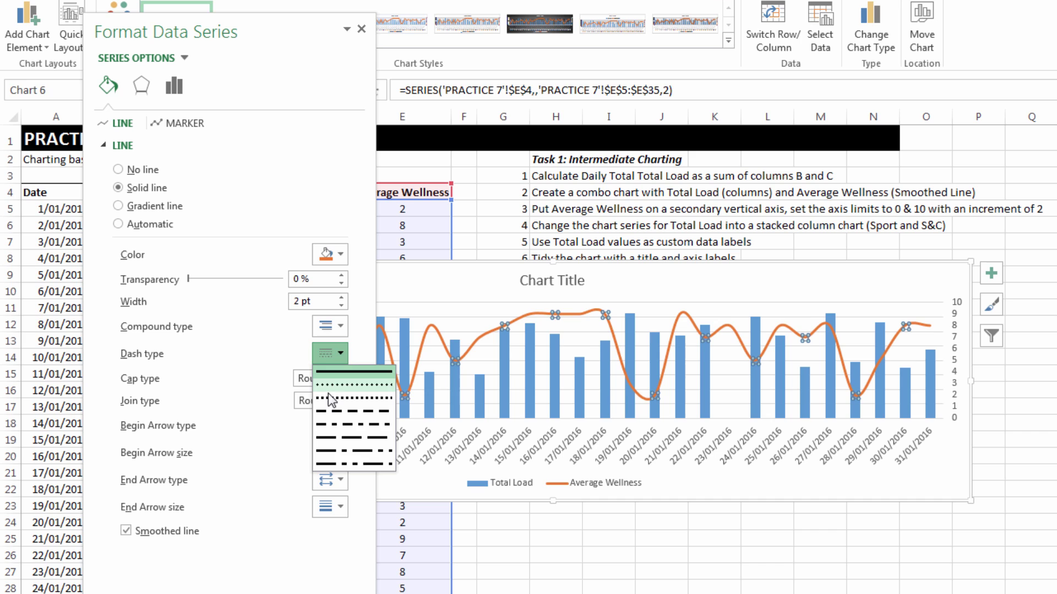
click(332, 399)
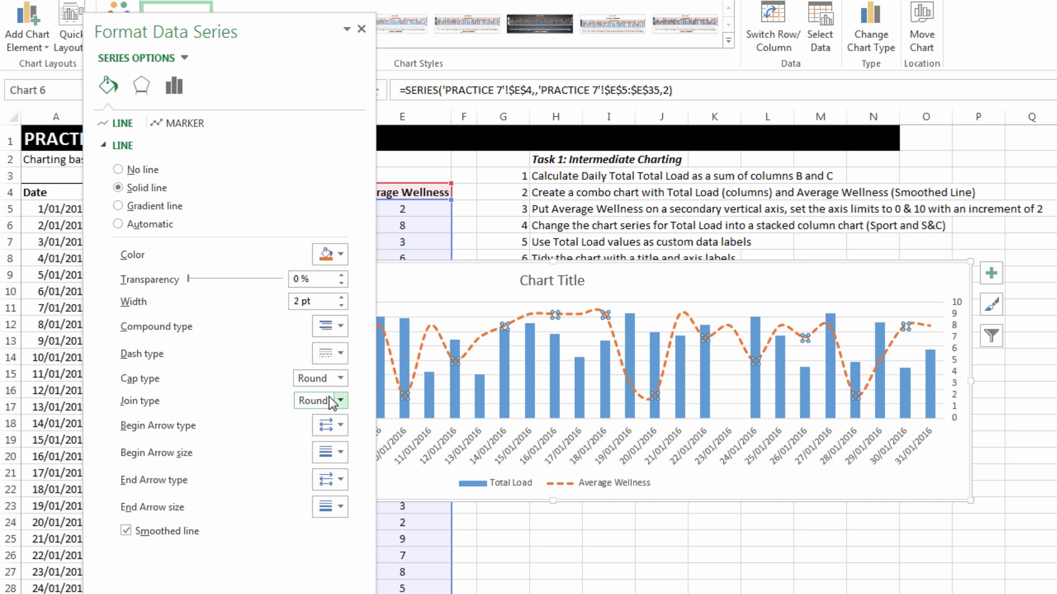
click(341, 306)
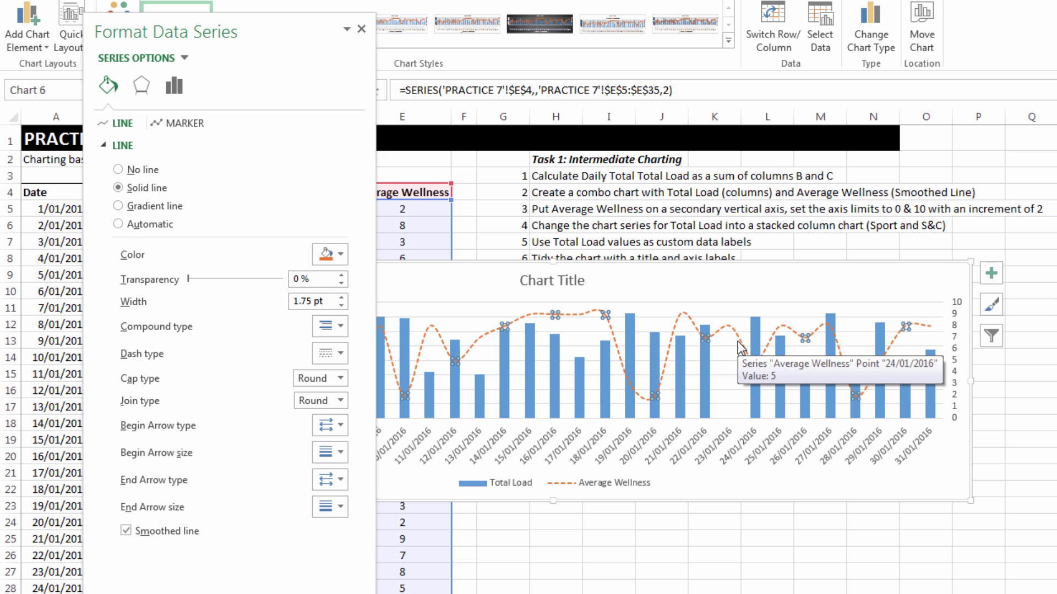
click(361, 29)
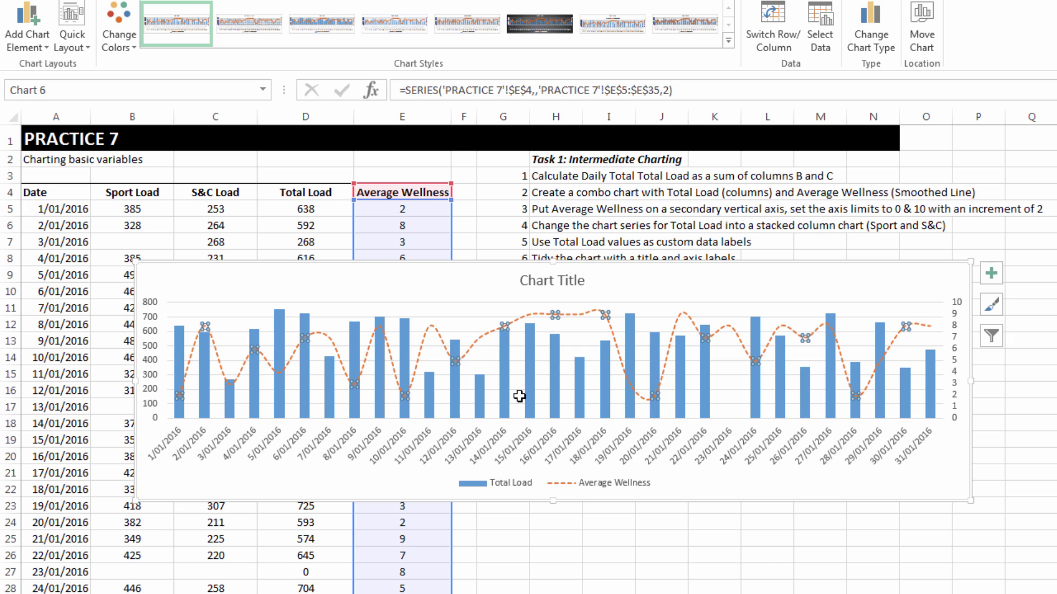
Step: Add a primary vertical axis title linked to =D4, reading 'Total Load'
mouse_move(507, 387)
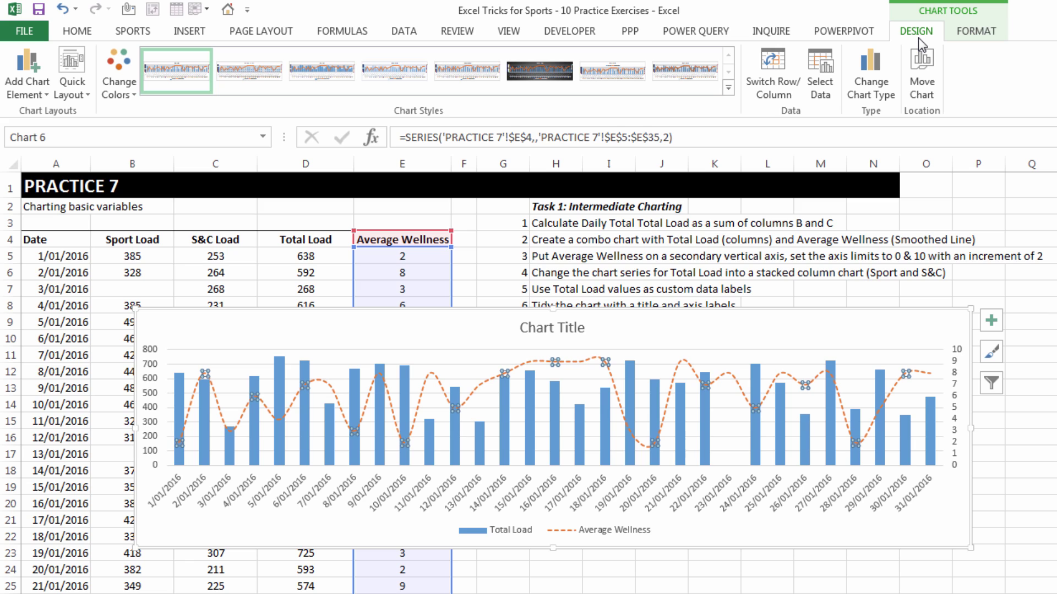
click(15, 91)
mouse_move(34, 137)
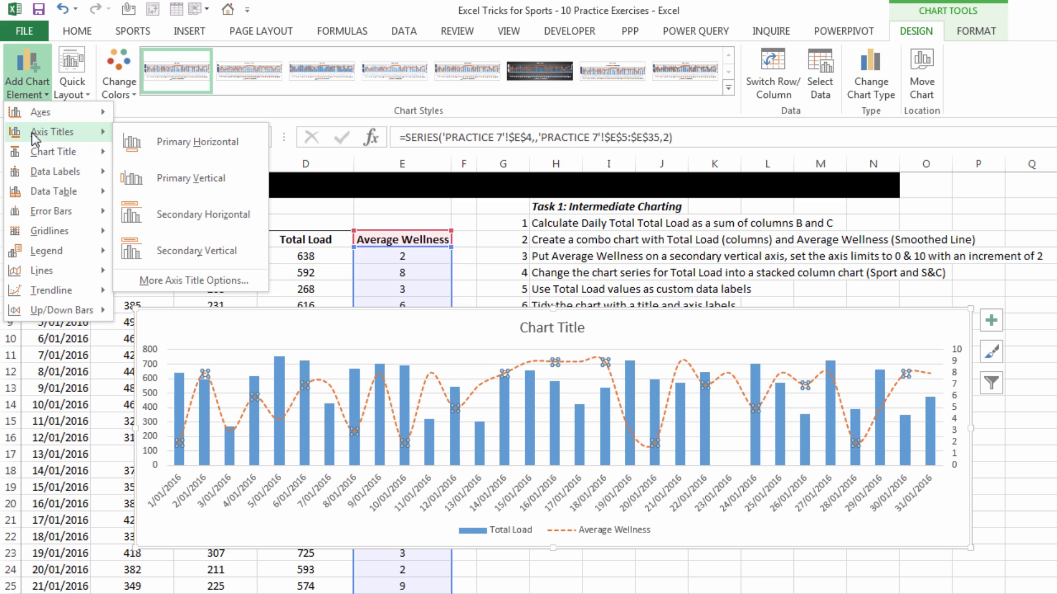
click(193, 189)
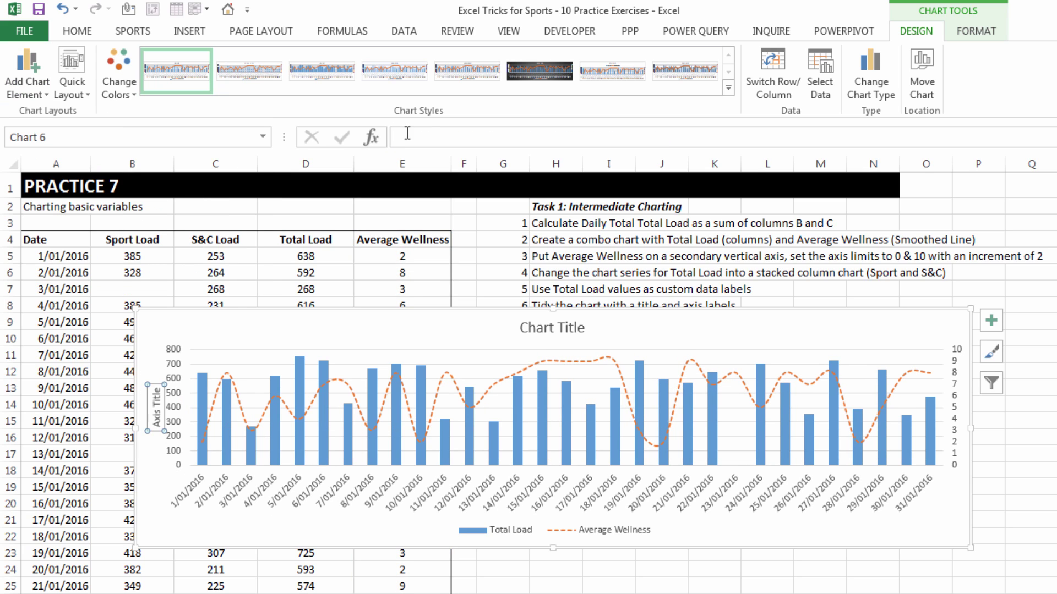
click(424, 137)
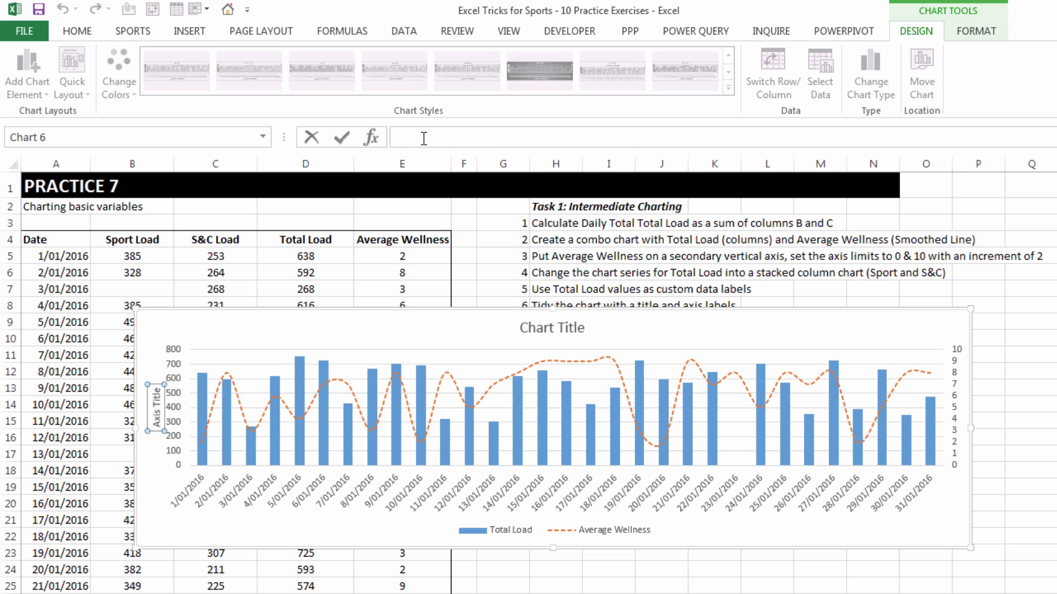
text(=)
click(317, 243)
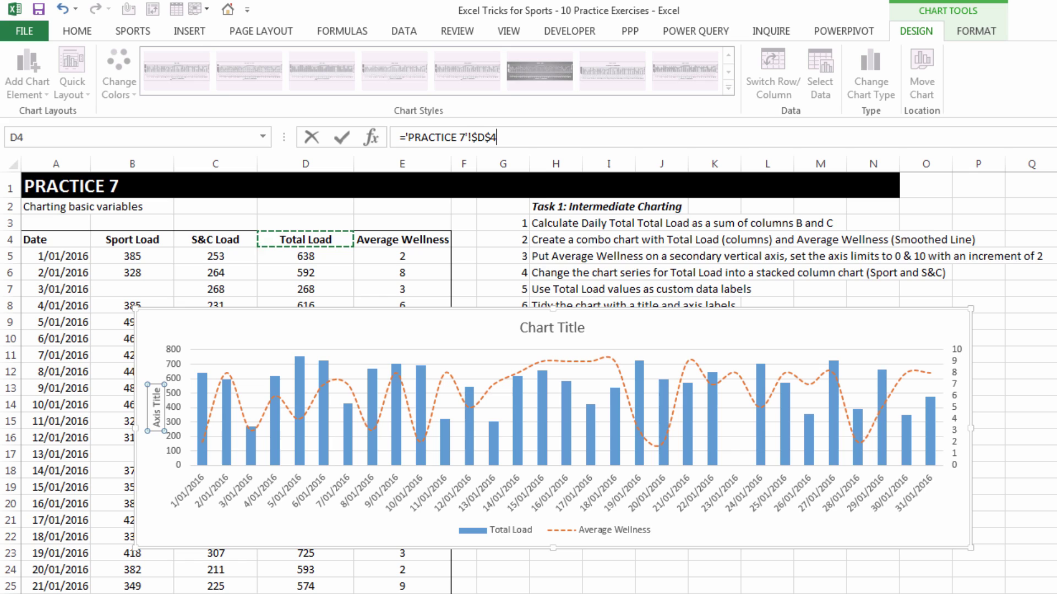
key(Return)
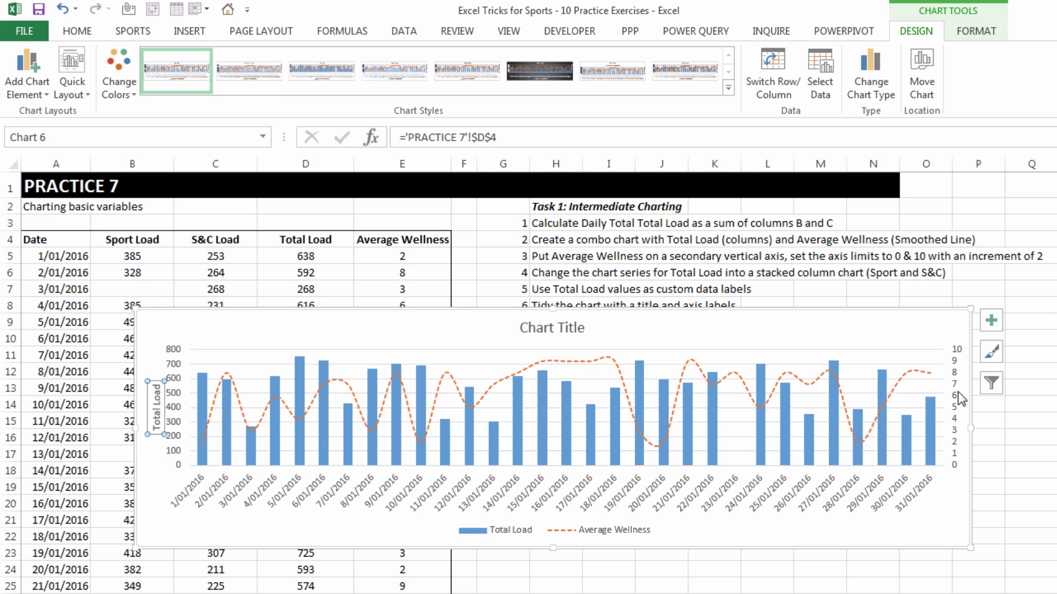
Step: Add a secondary vertical axis title linked to =E4 ('Average Wellness') and move the chart up-left
click(26, 83)
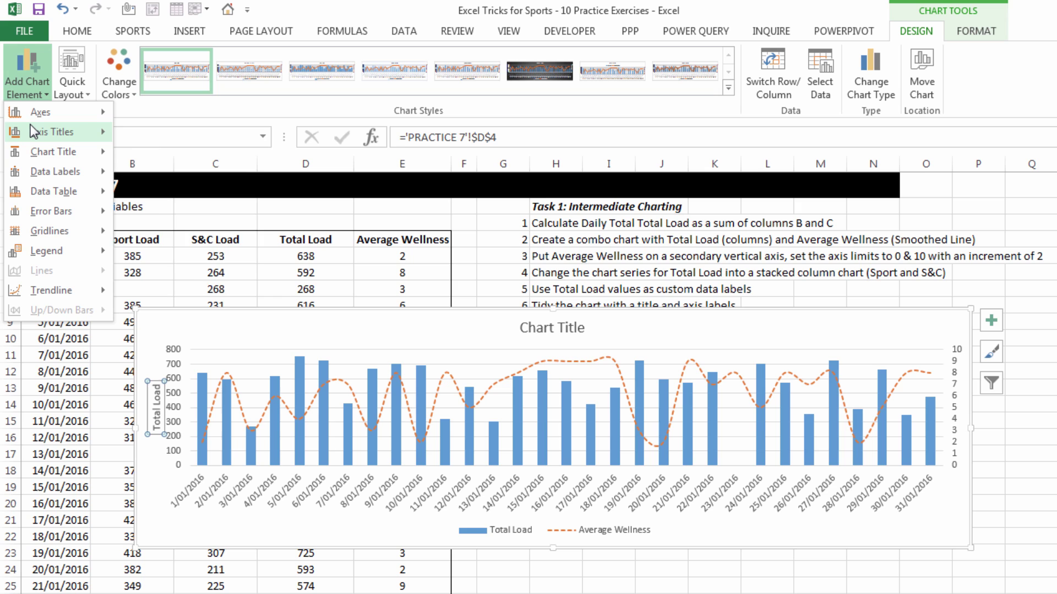
mouse_move(42, 132)
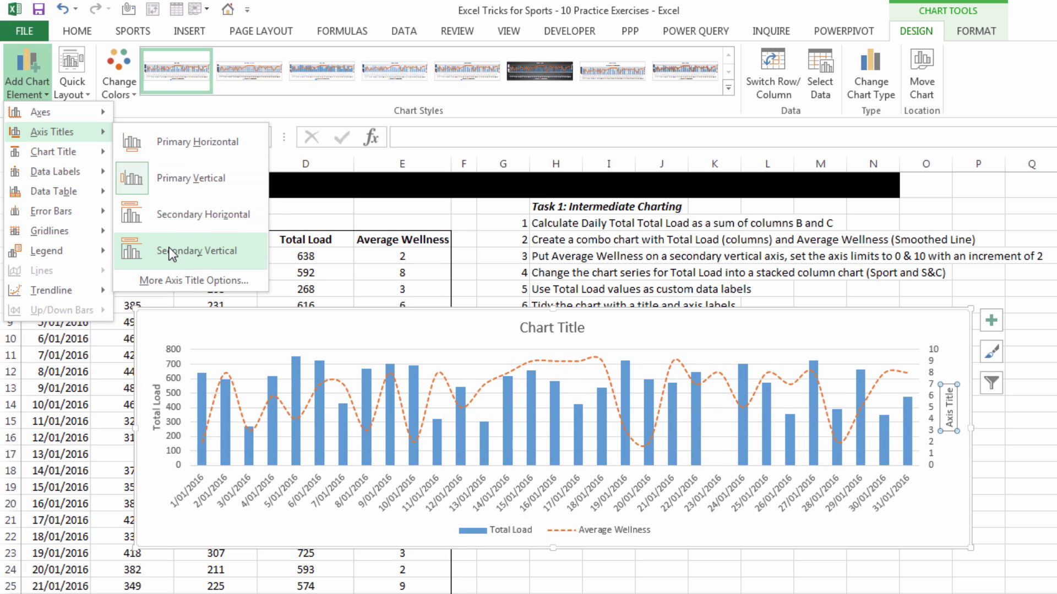
click(166, 237)
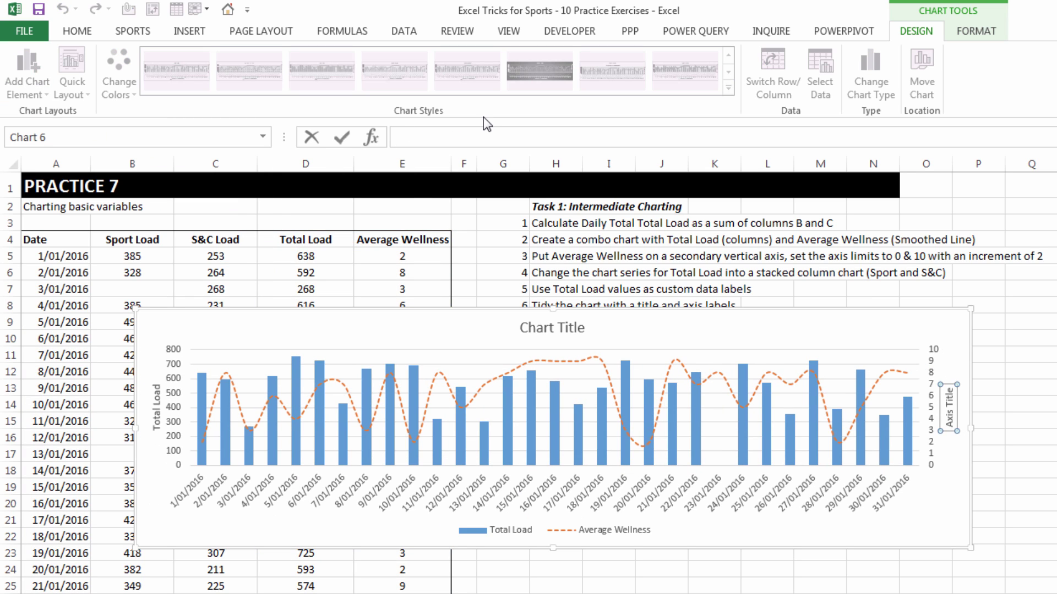
text(=)
click(399, 243)
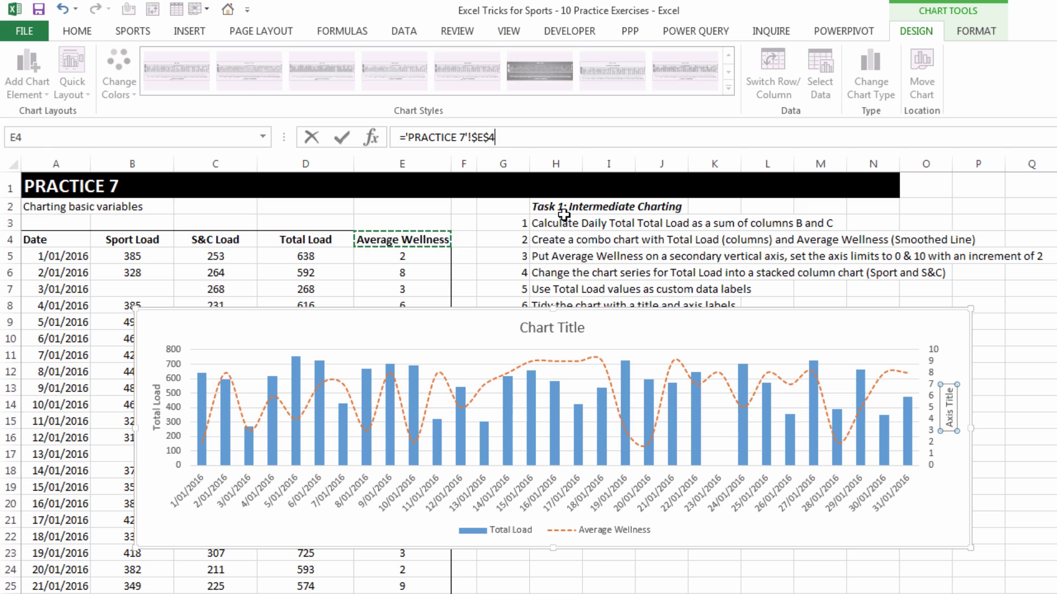
key(Return)
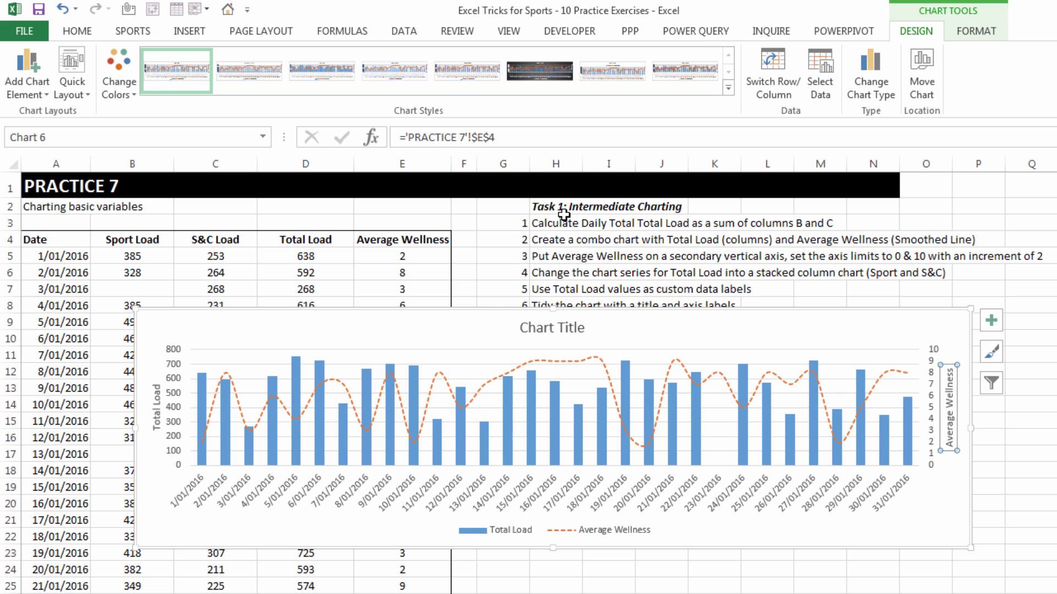
drag(891, 357, 809, 319)
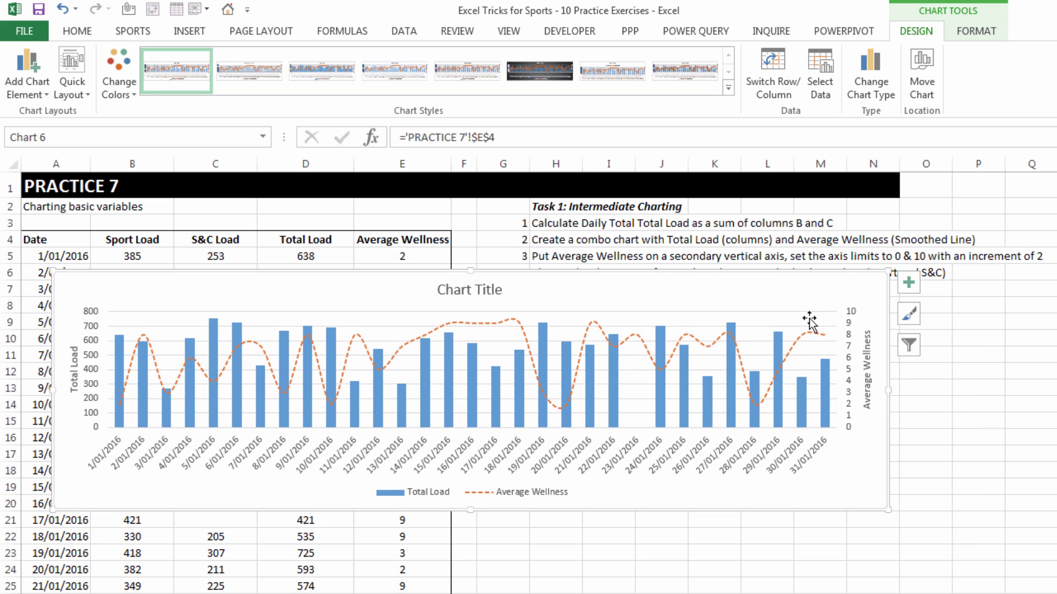
click(850, 326)
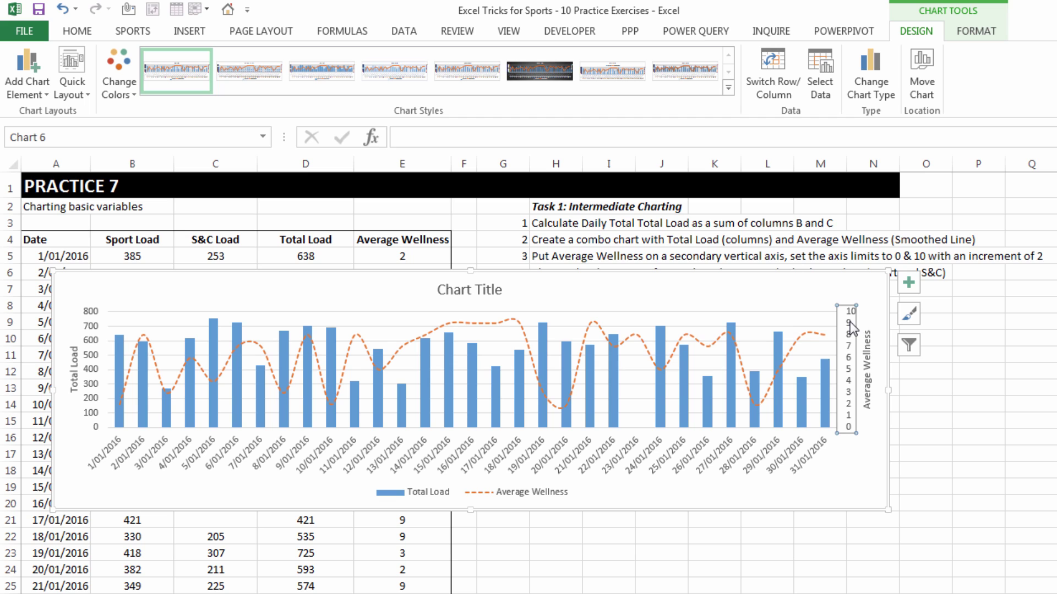
Step: Set the secondary axis bounds to 0–10 with major unit 2, then reposition the chart
right_click(850, 321)
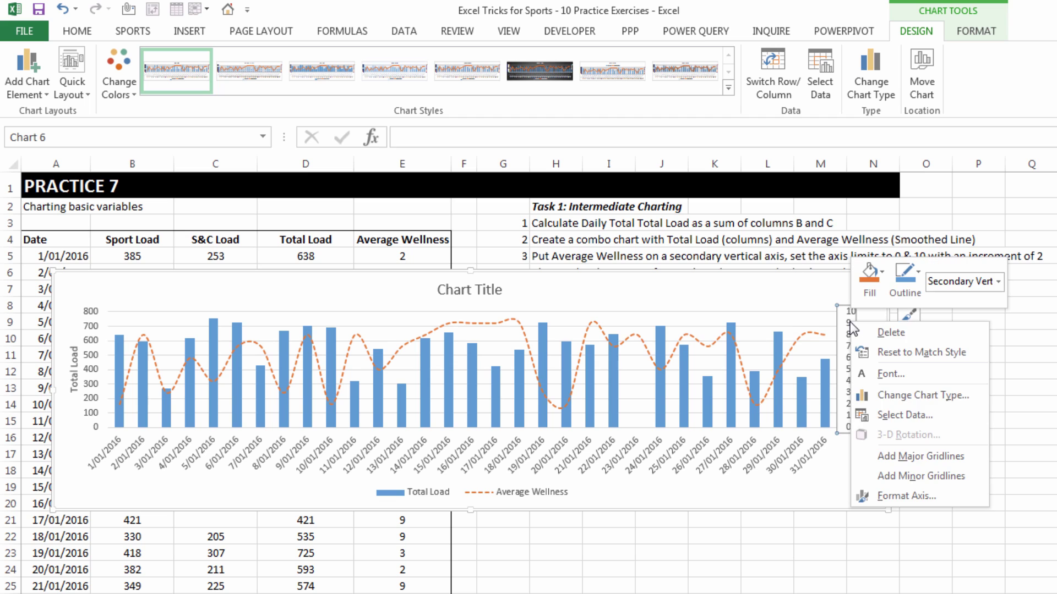
click(887, 499)
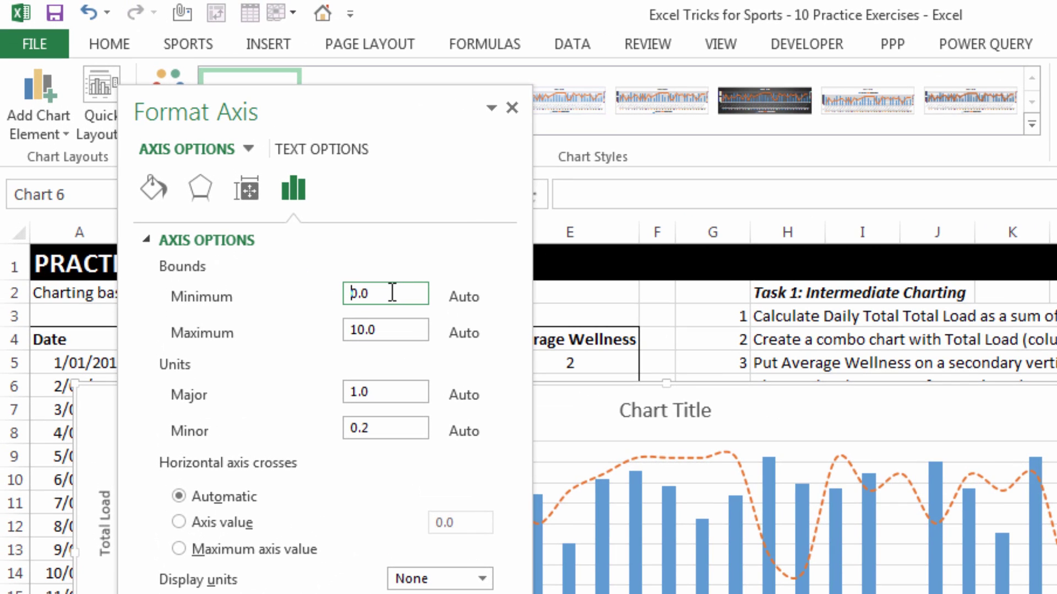
double_click(271, 205)
text(0)
key(Return)
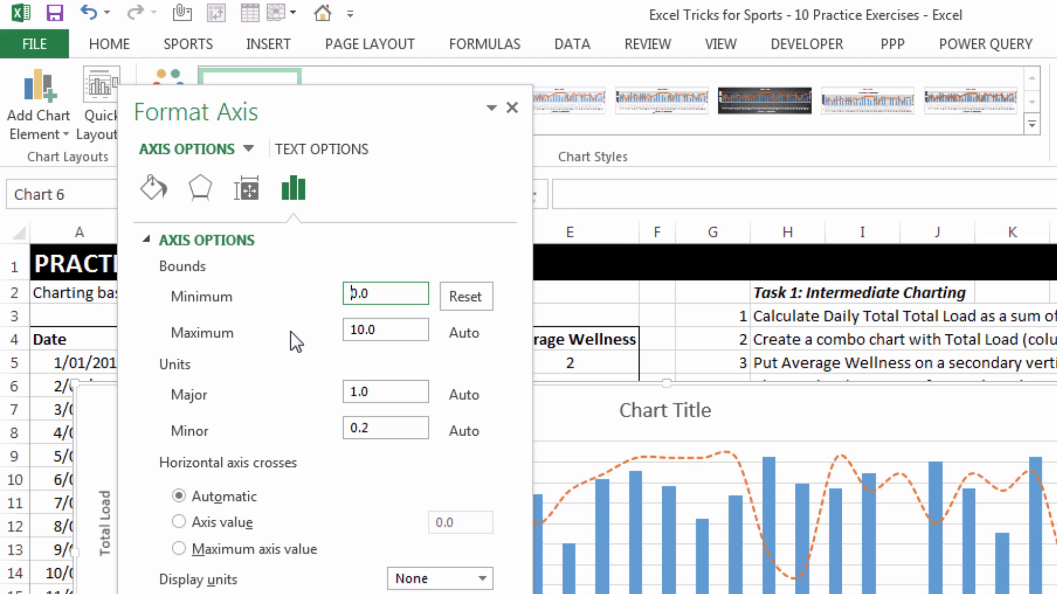
click(396, 326)
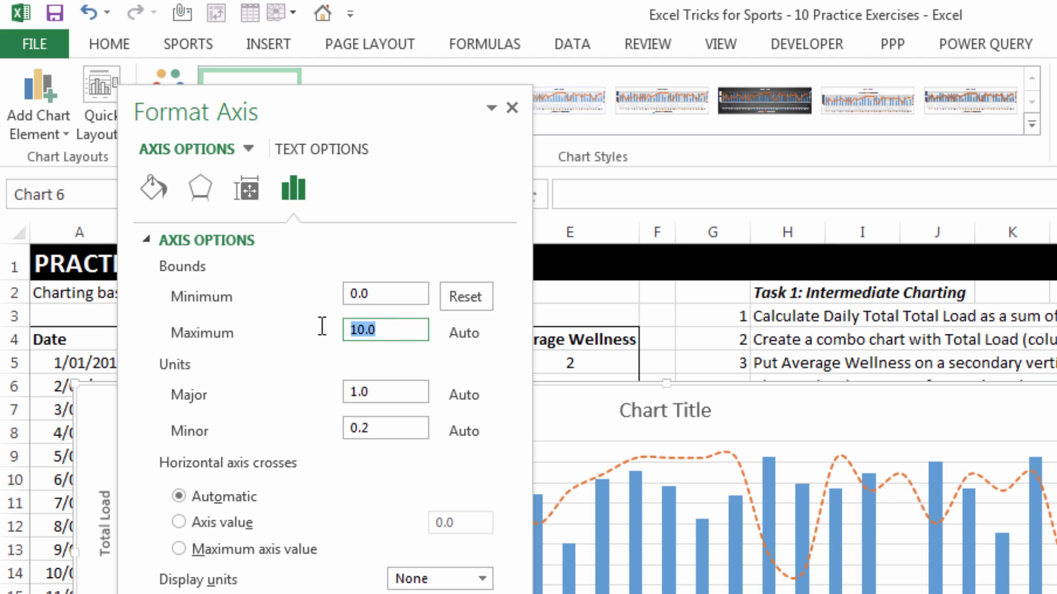
text(10)
key(Return)
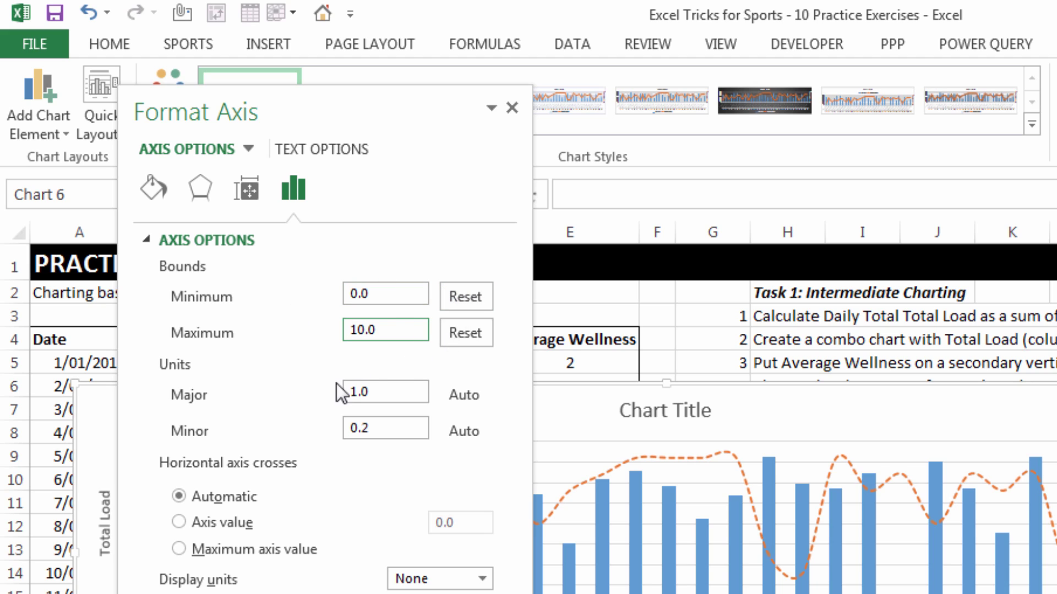
drag(389, 397, 321, 391)
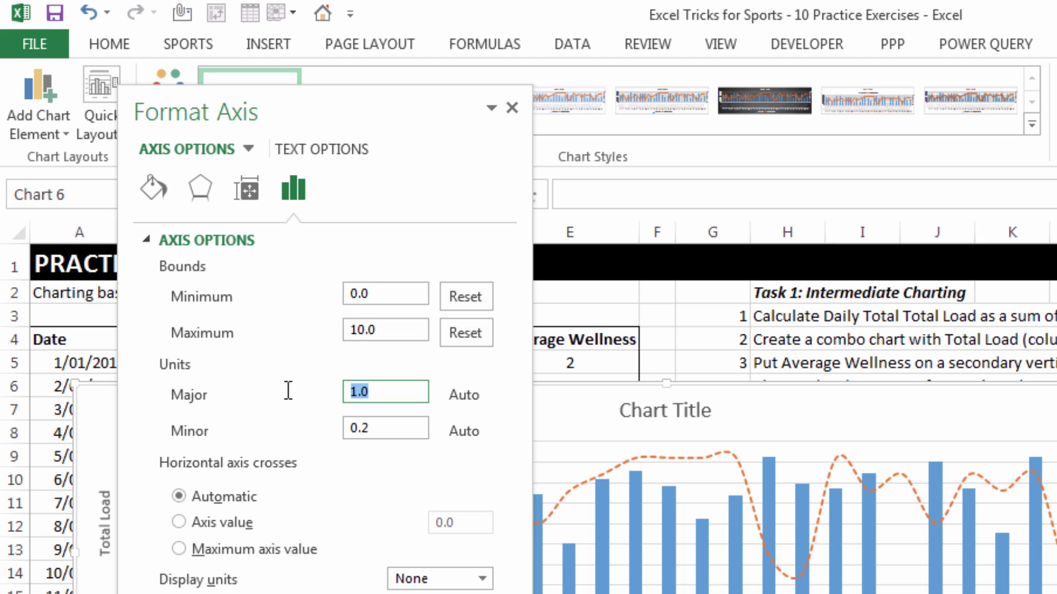
text(2)
key(Return)
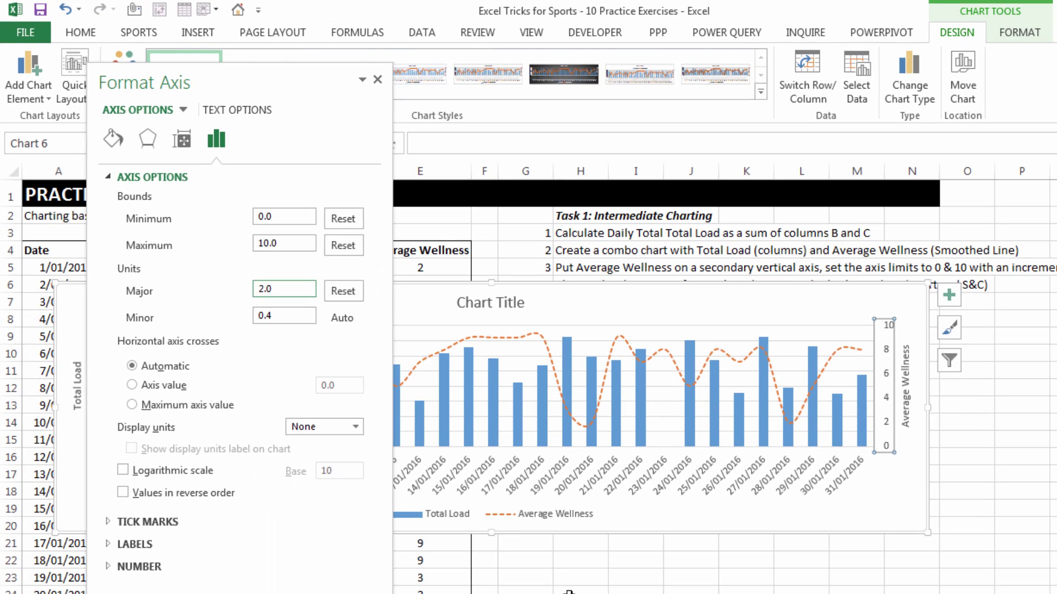
click(568, 590)
drag(597, 301, 779, 347)
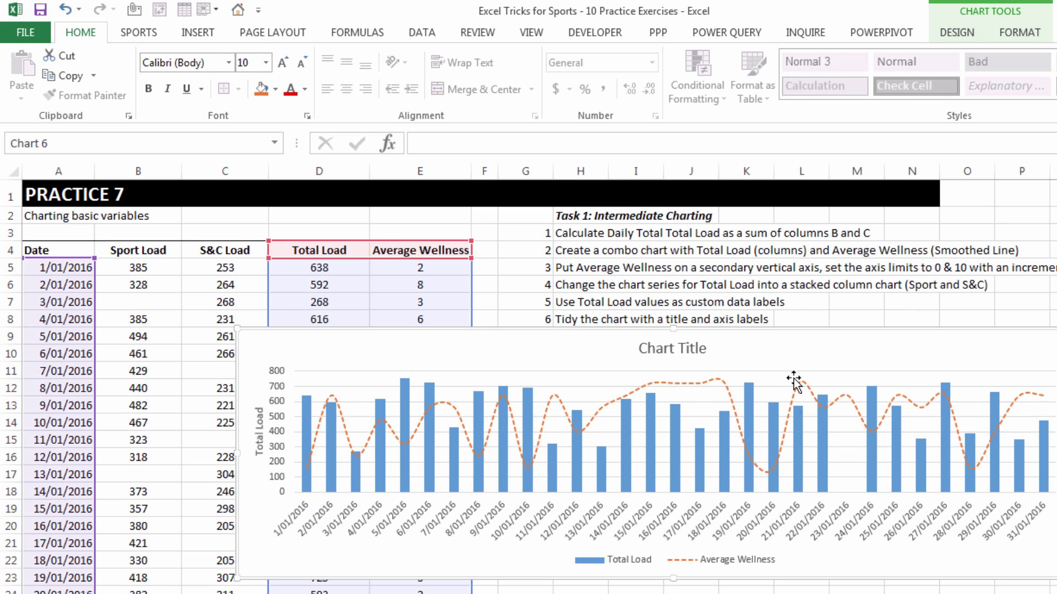
Step: Copy and paste the combo chart, placing the copy beneath the original
mouse_move(628, 453)
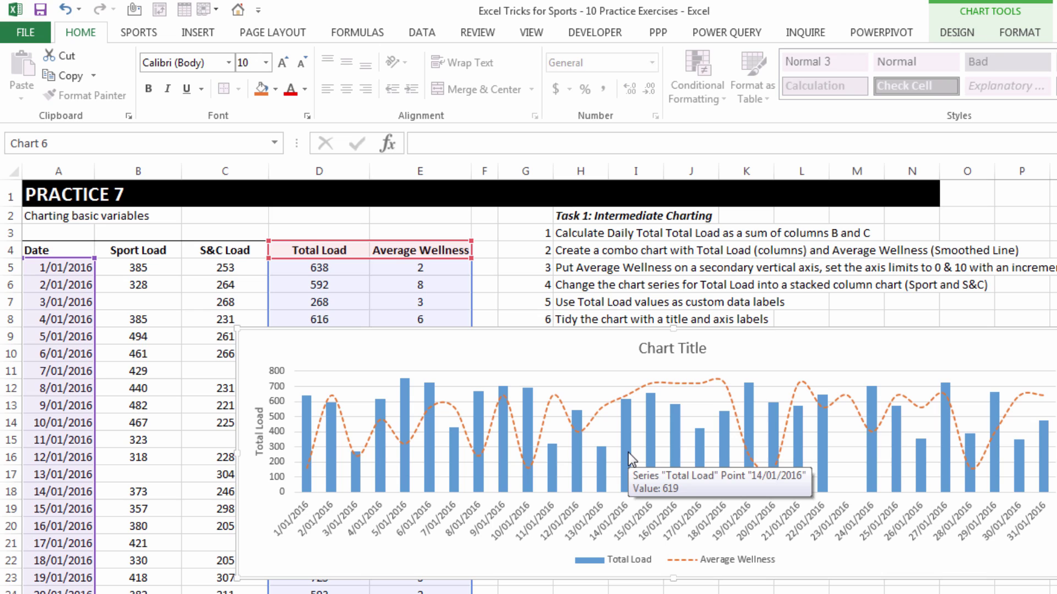
right_click(562, 343)
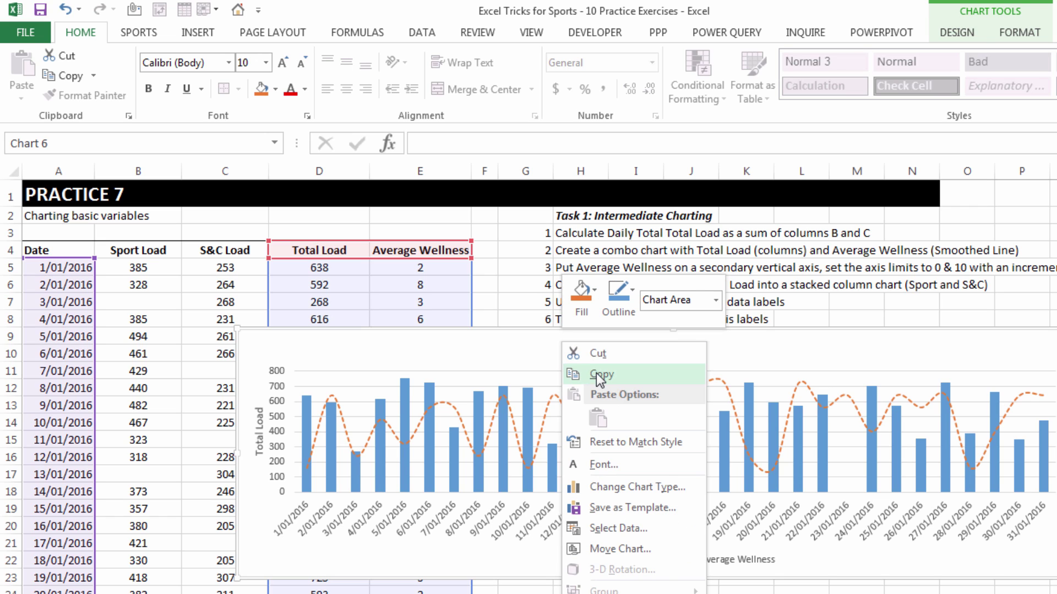
click(597, 374)
click(673, 593)
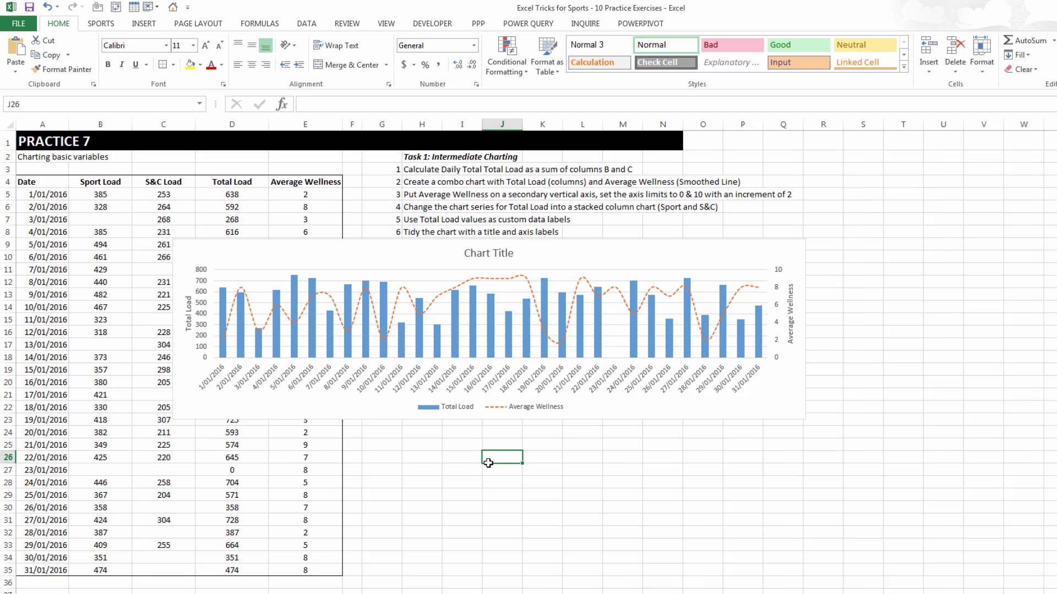
key(ctrl+v)
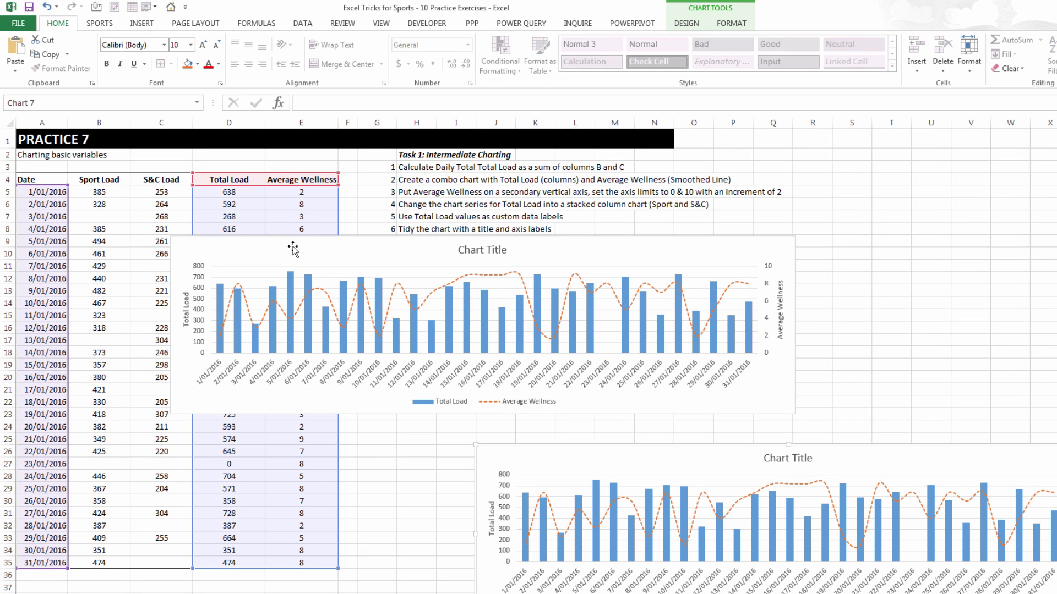
drag(519, 462, 201, 464)
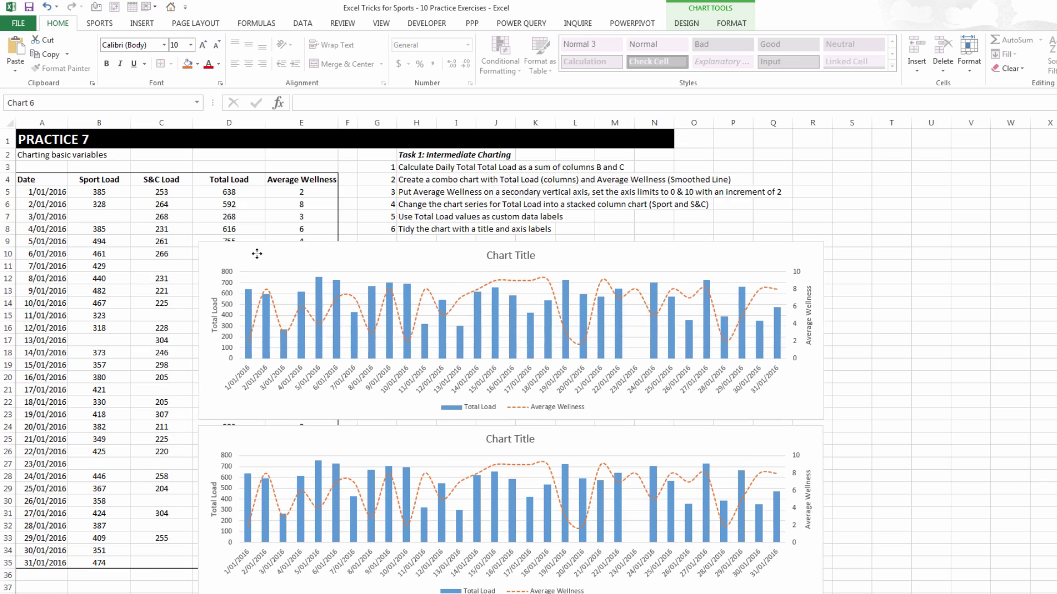
drag(257, 253, 260, 252)
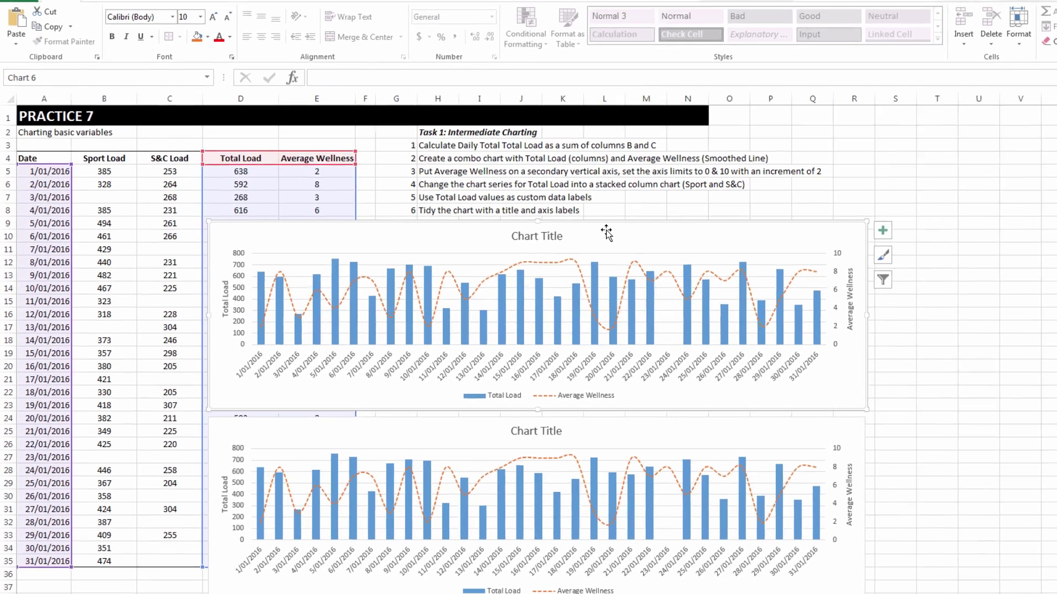
Step: Edit the Total Load series to use name C4 and values C5:C35 (S&C Load)
right_click(410, 294)
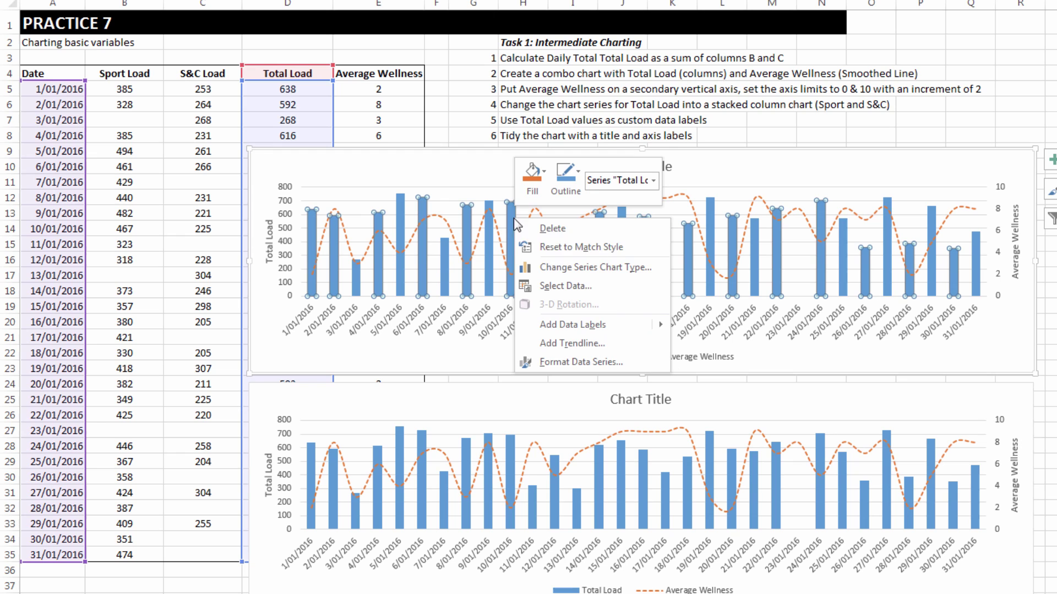
click(547, 288)
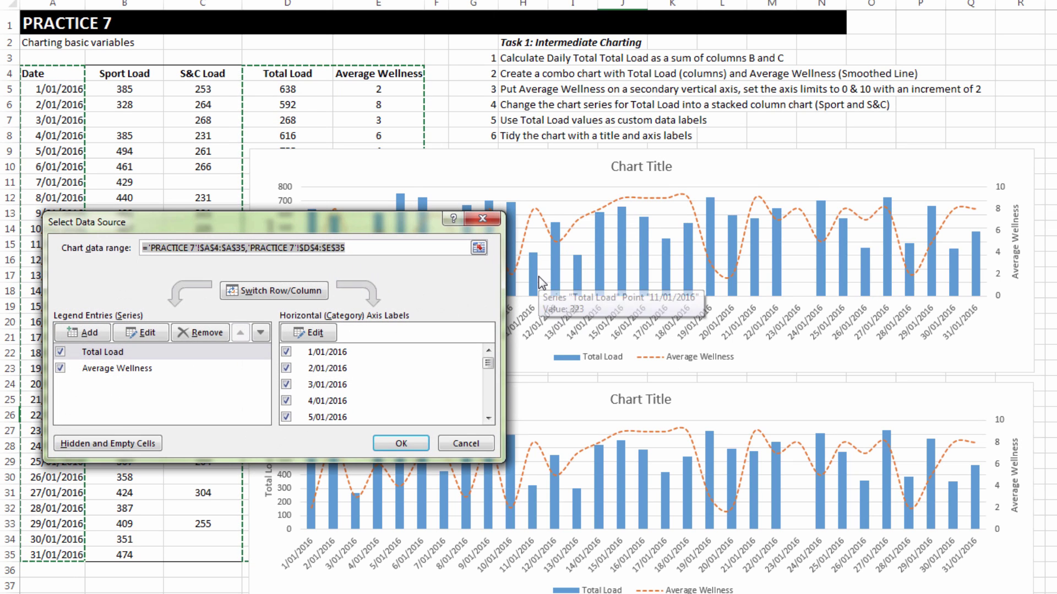
click(110, 355)
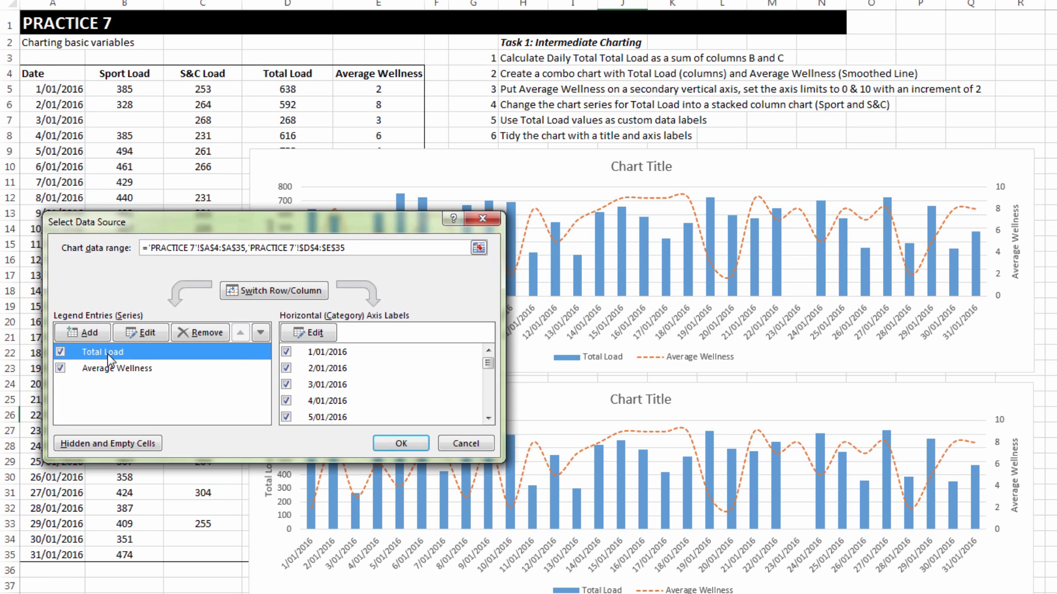
click(141, 333)
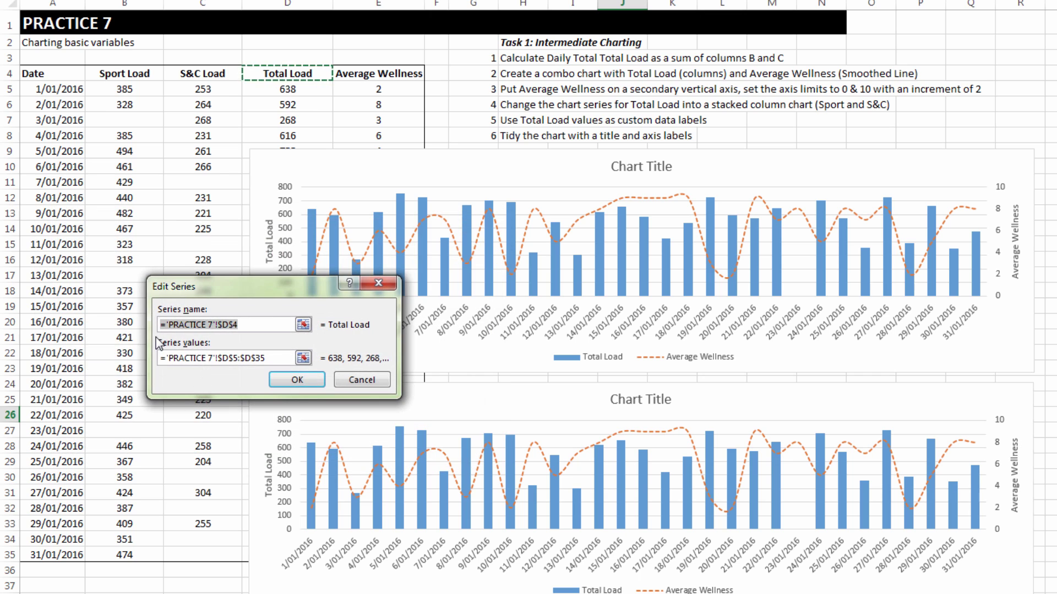
click(215, 74)
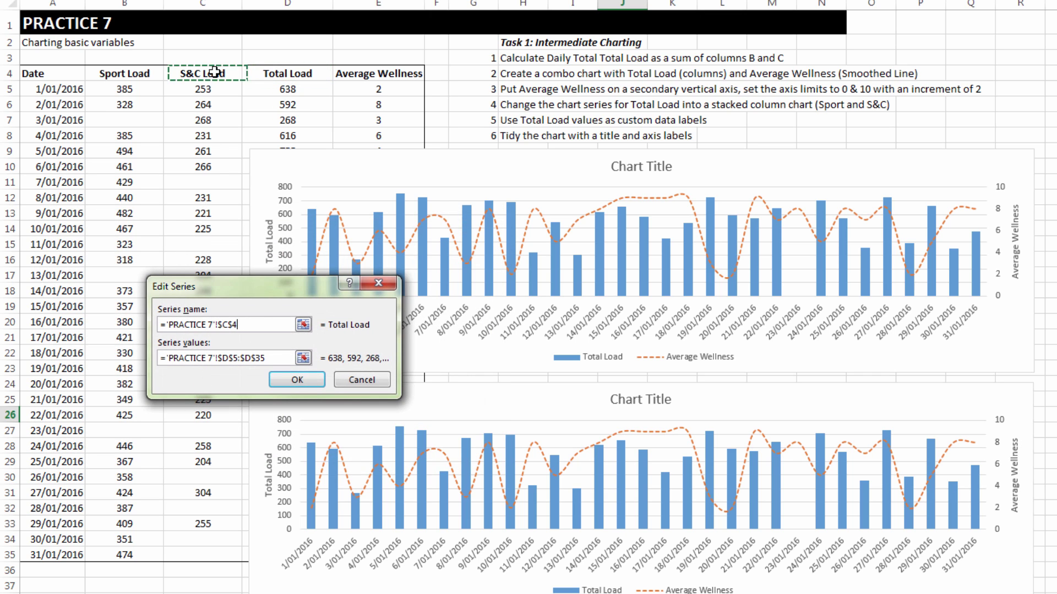
click(303, 358)
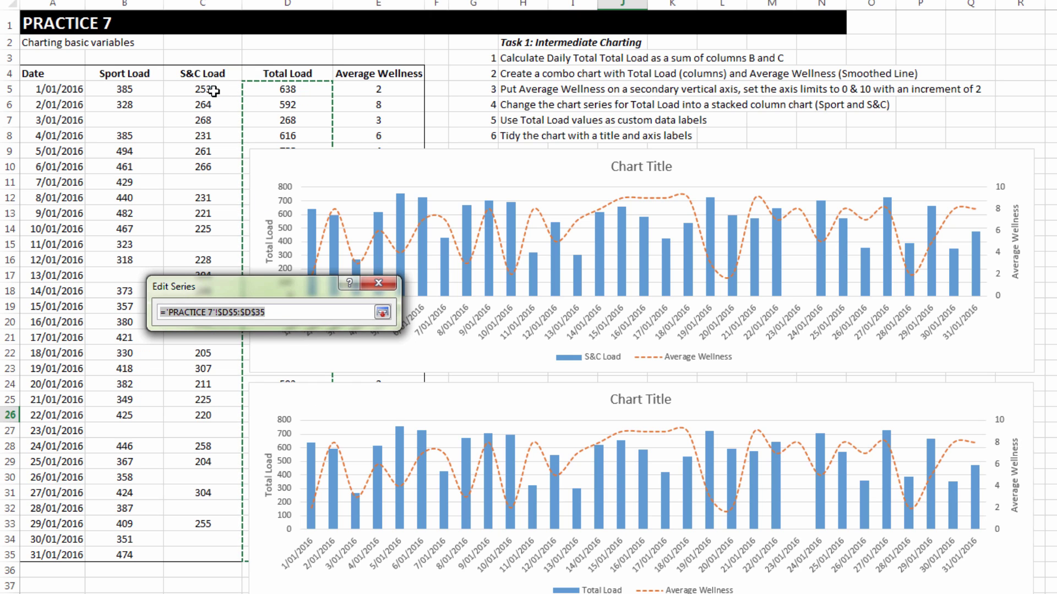
drag(212, 89, 218, 551)
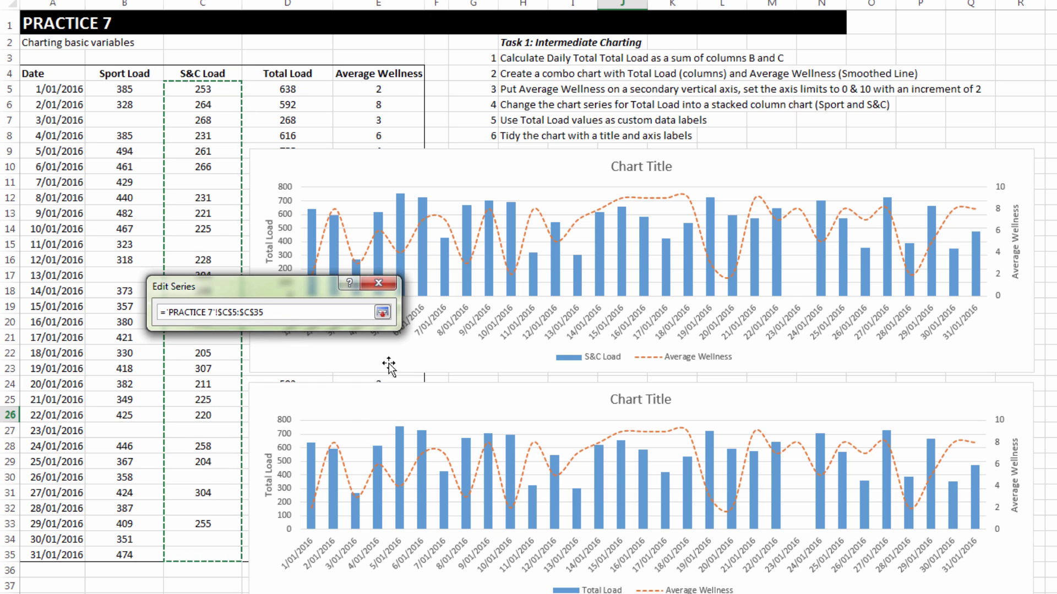
click(382, 313)
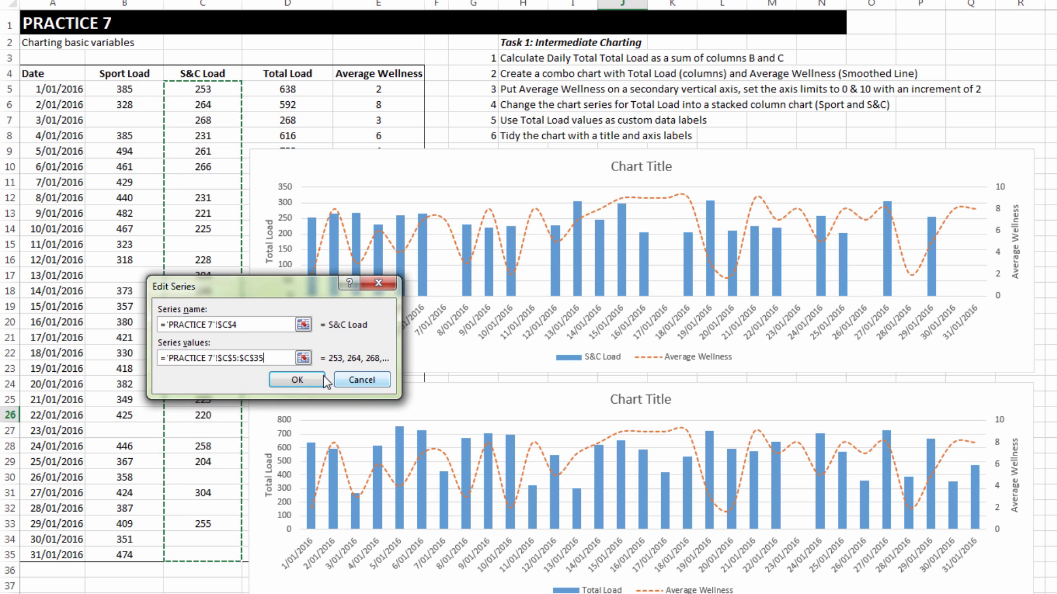
click(307, 381)
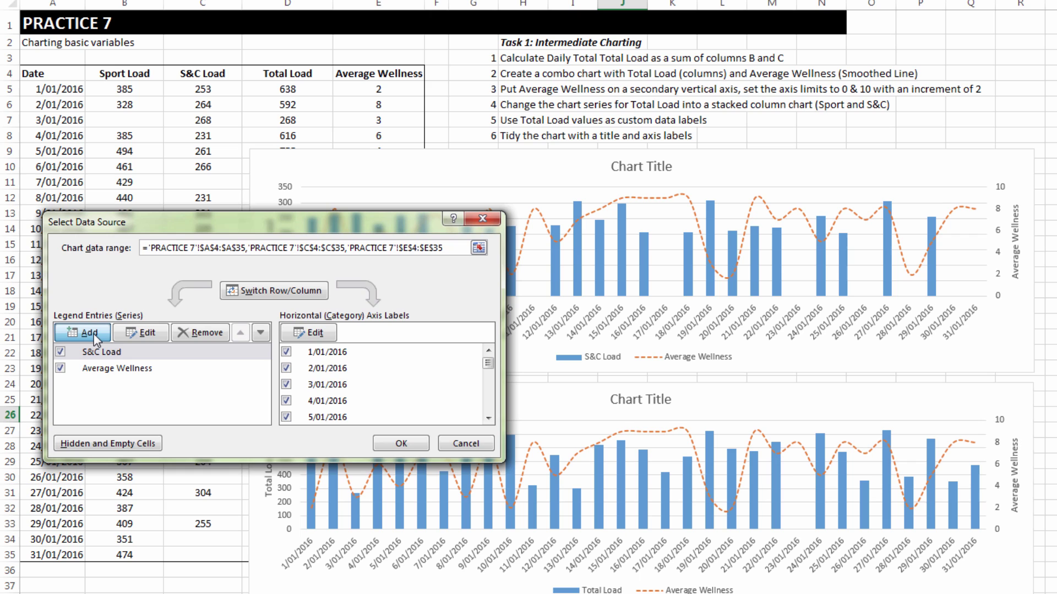
Step: Add a Sport Load series named from B4 with values B5:B35
click(97, 338)
click(118, 74)
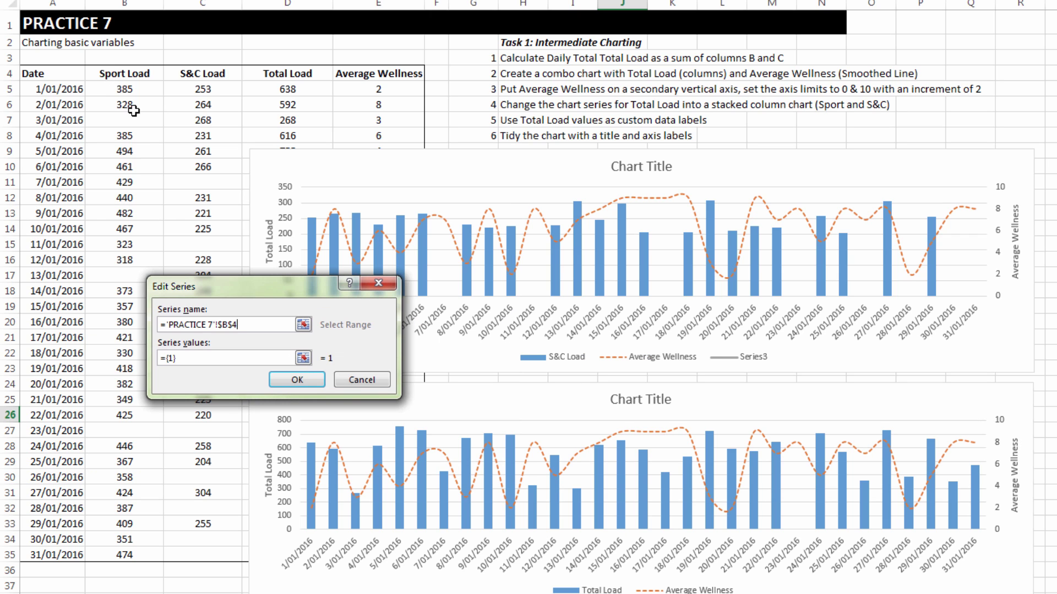
click(304, 359)
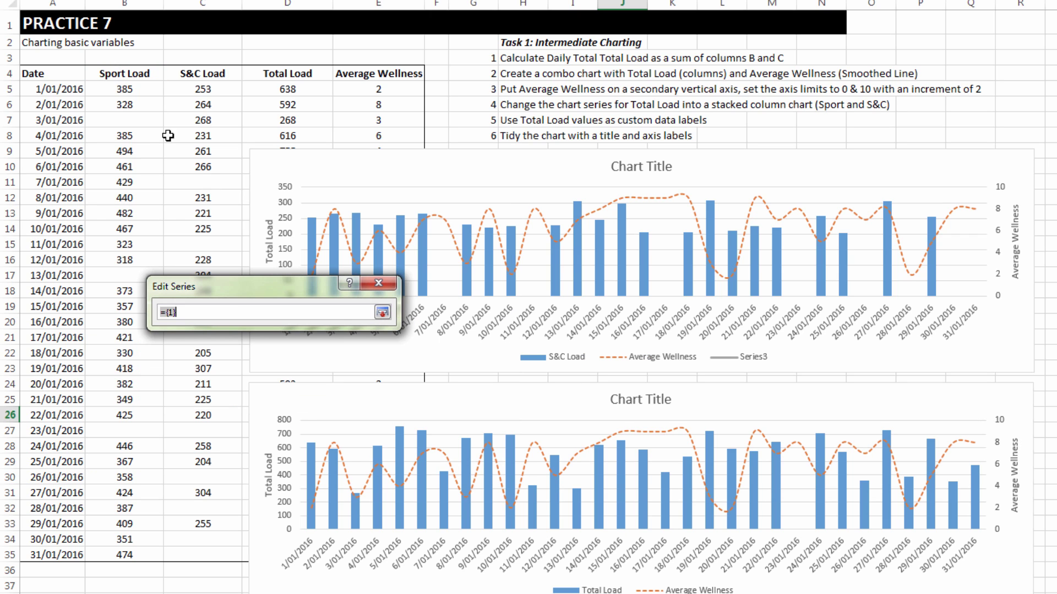
drag(127, 87, 151, 544)
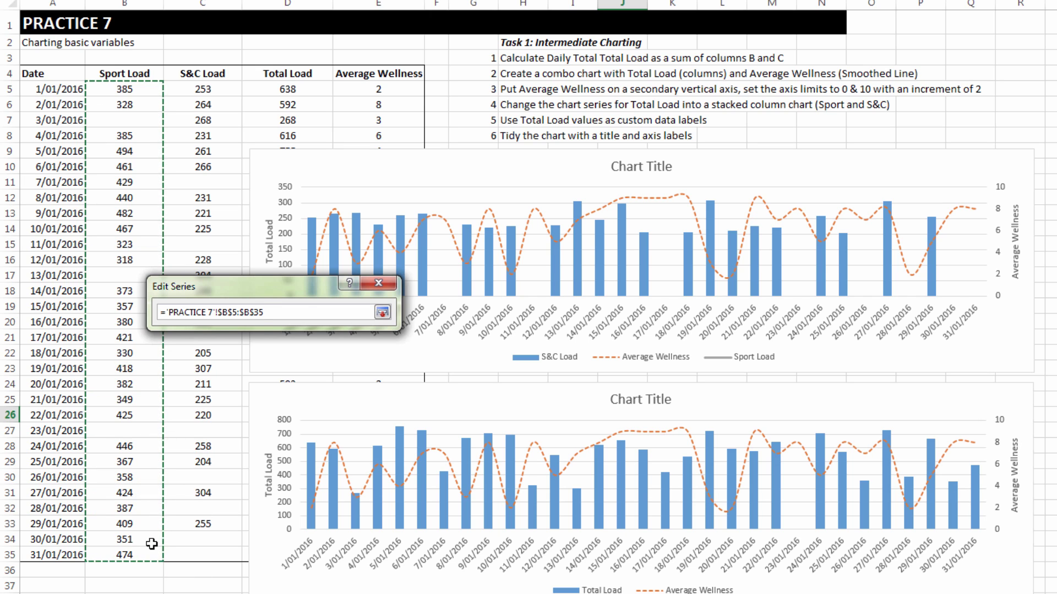
click(382, 313)
key(Return)
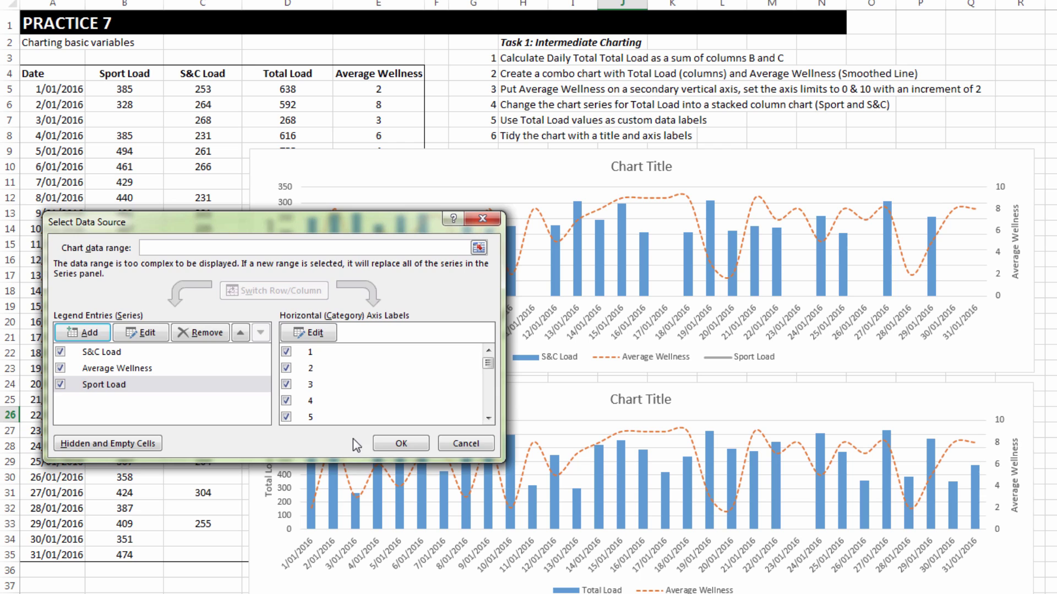
click(392, 444)
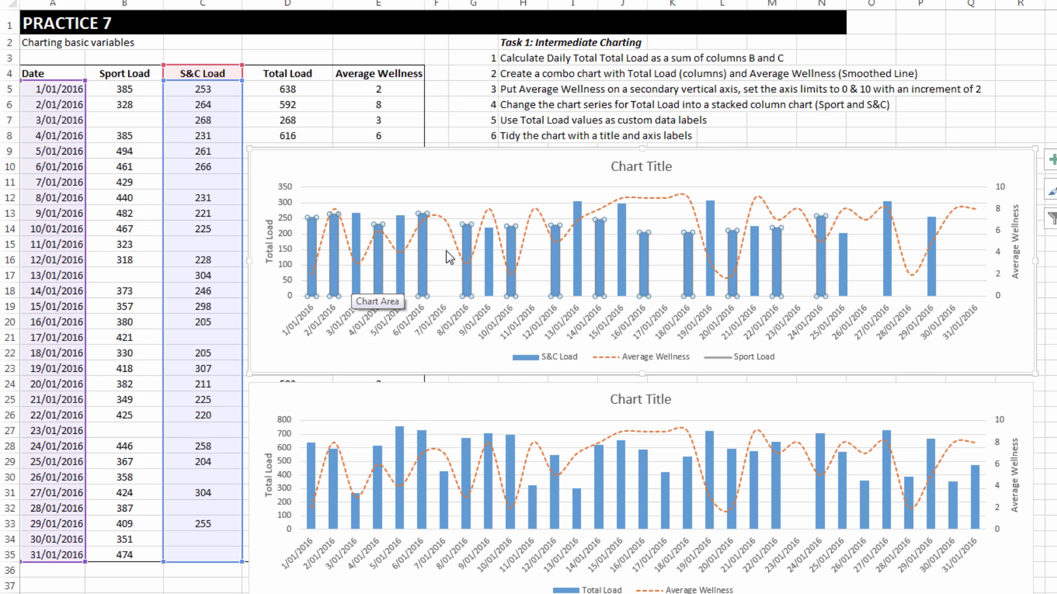
Step: Make S&C Load and Sport Load Stacked Column series on the primary axis, keeping the Wellness line
mouse_move(472, 278)
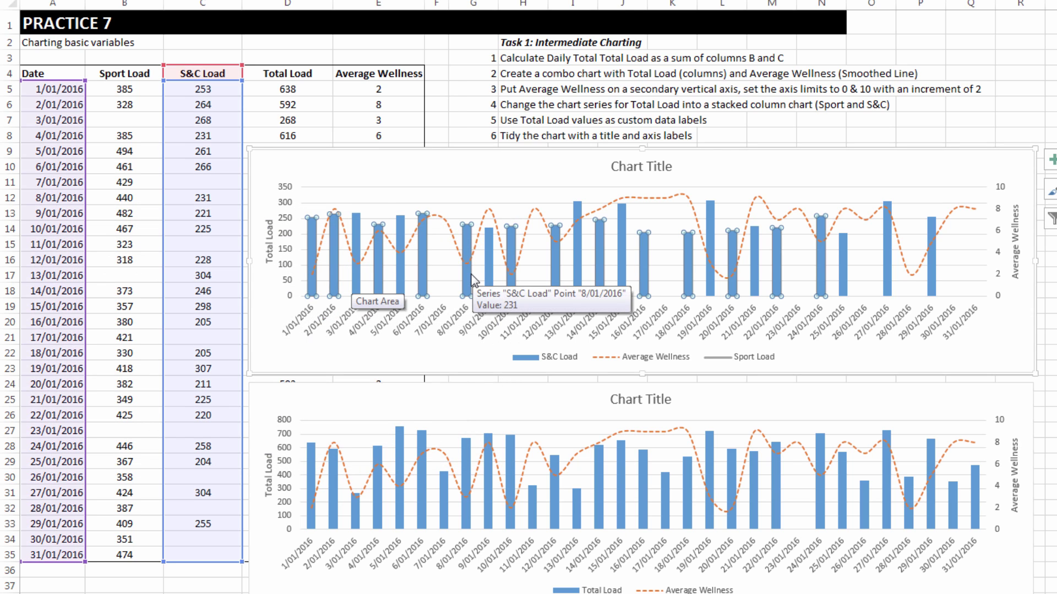
right_click(471, 277)
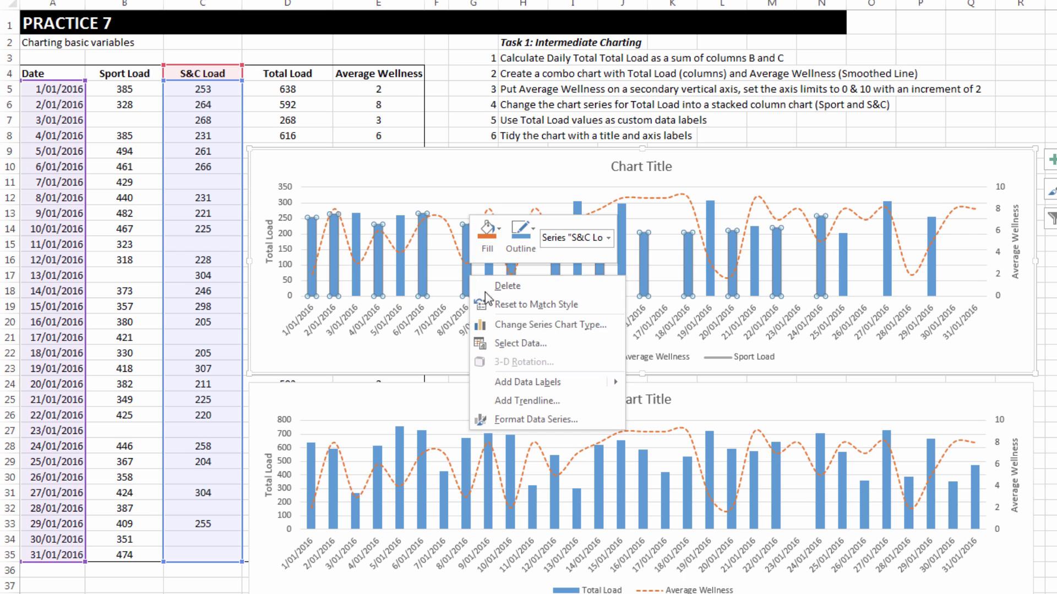
click(512, 326)
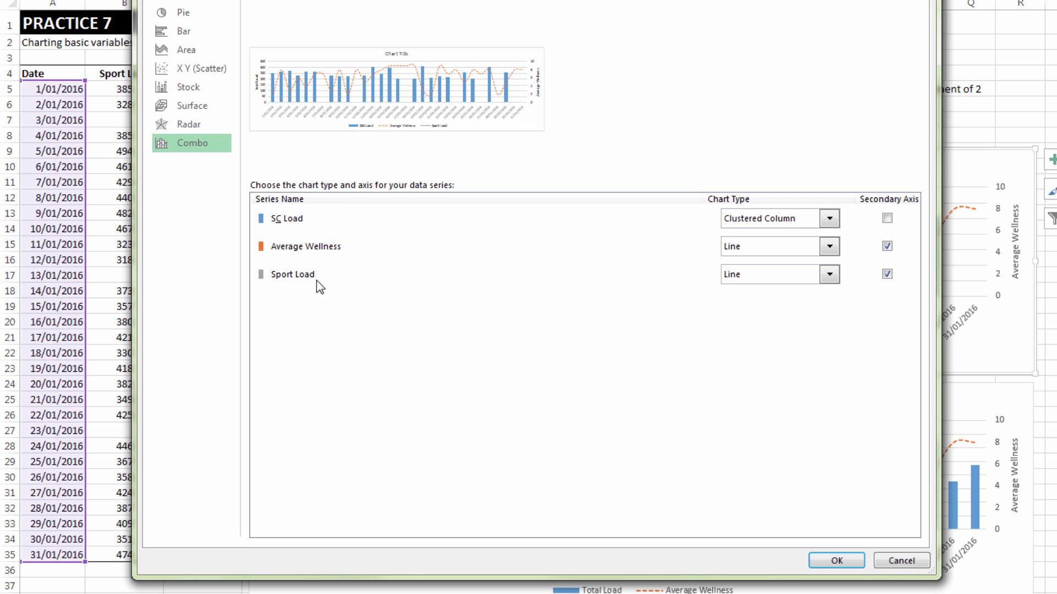
click(887, 274)
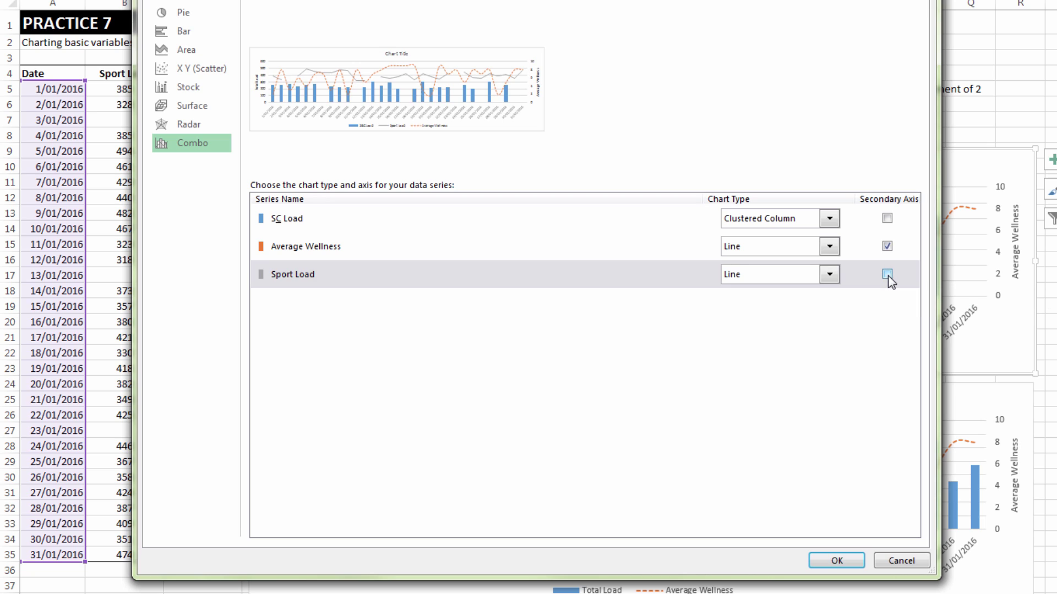
click(829, 219)
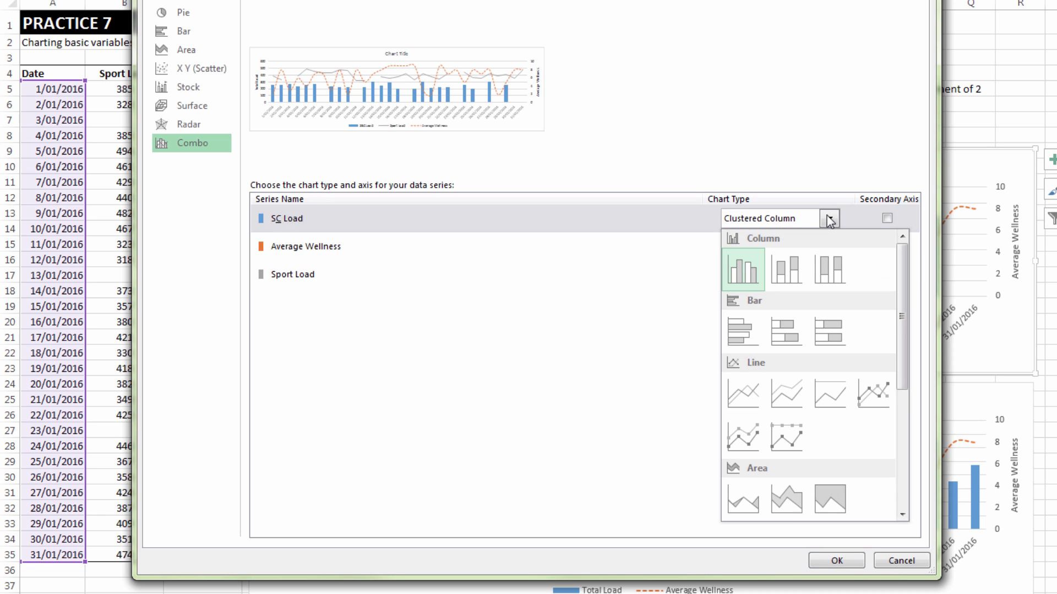
click(797, 270)
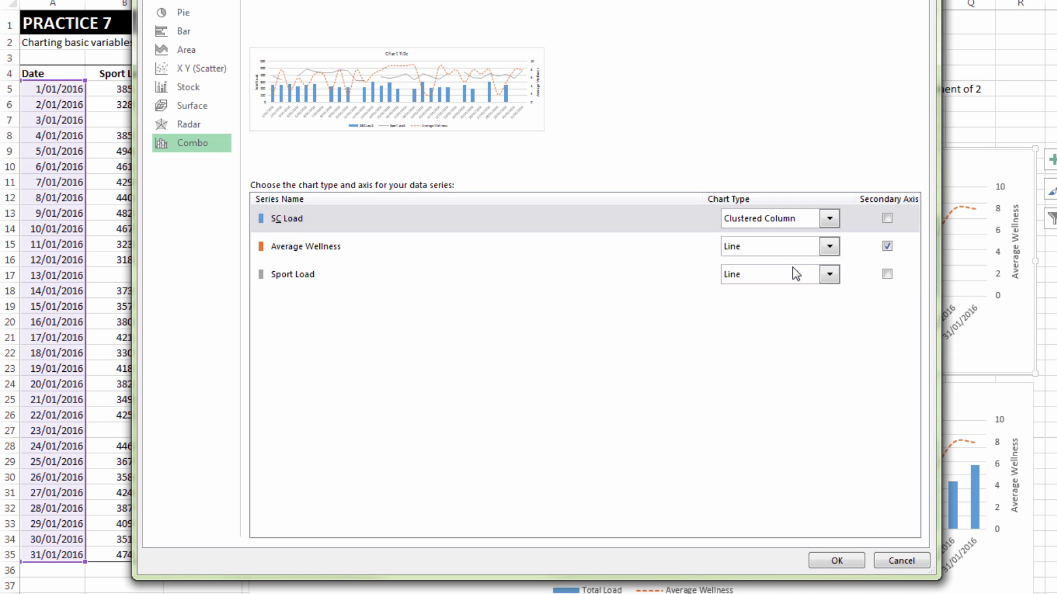
click(830, 275)
click(784, 332)
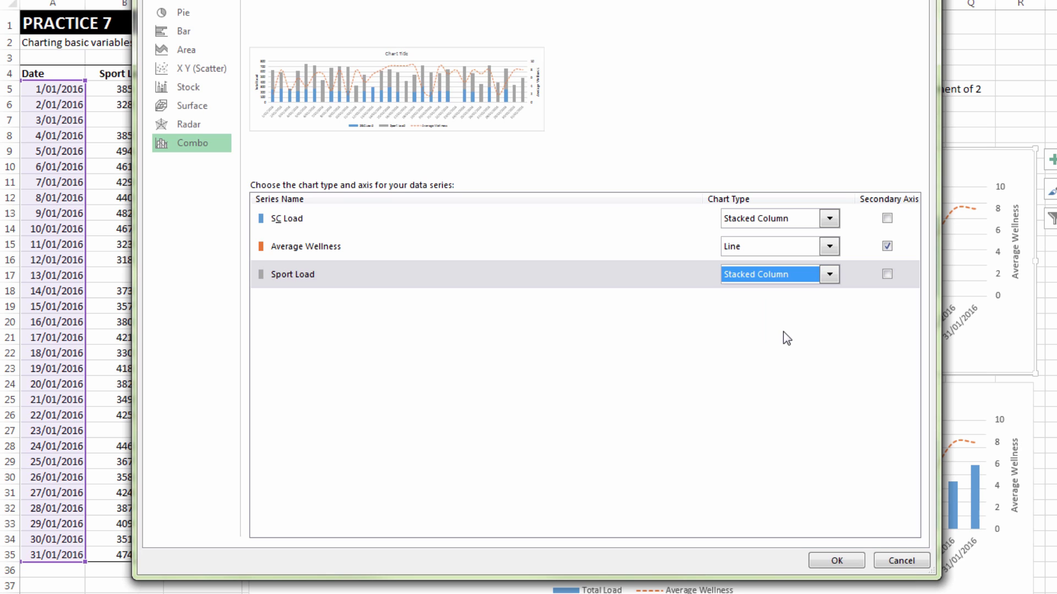
click(837, 561)
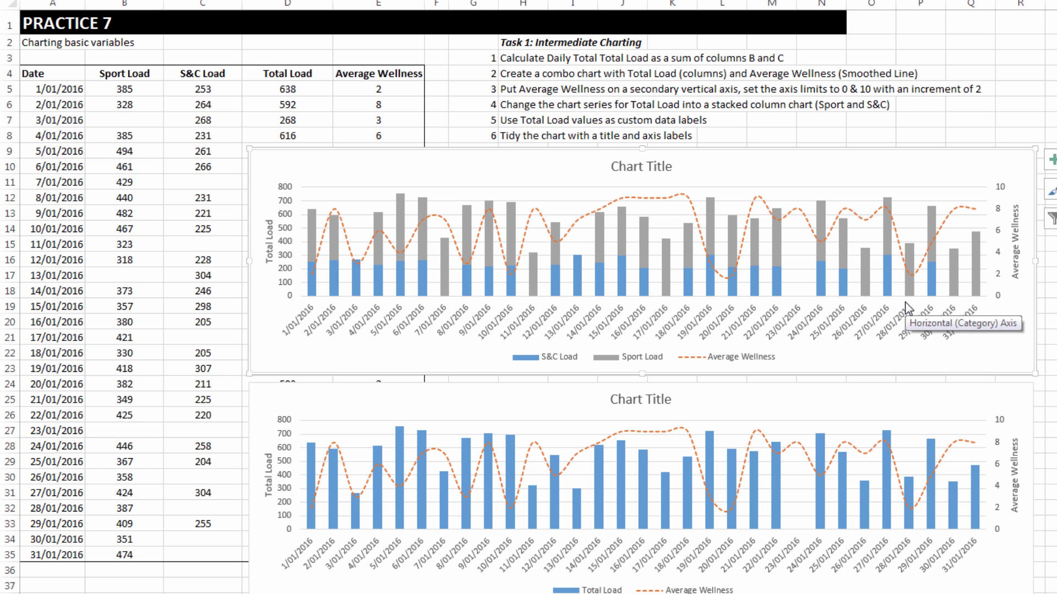
Step: Move Sport Load to the top of the series order so it forms each stack's base
right_click(440, 179)
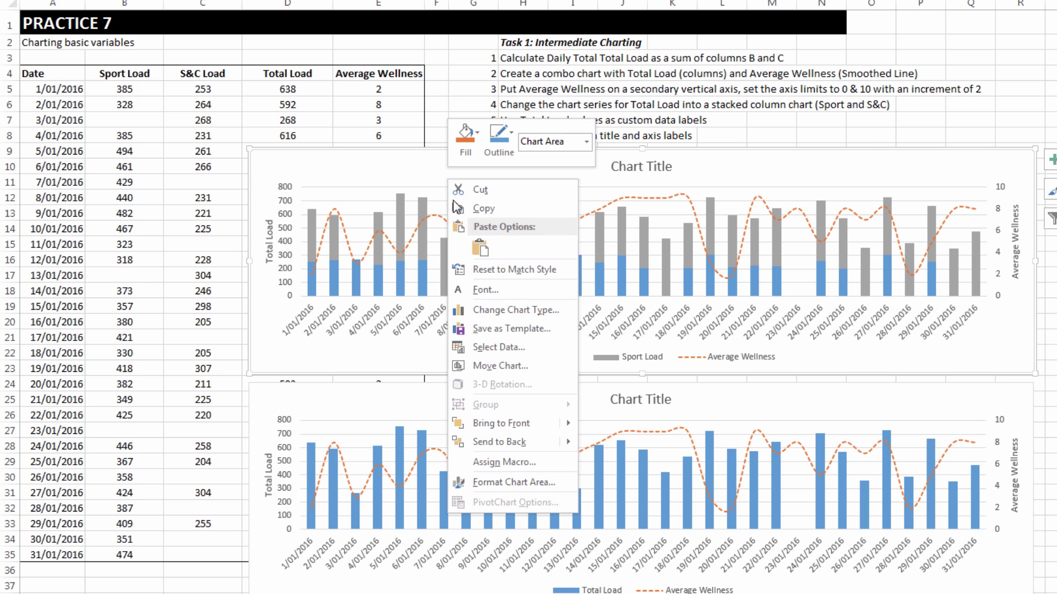
click(478, 350)
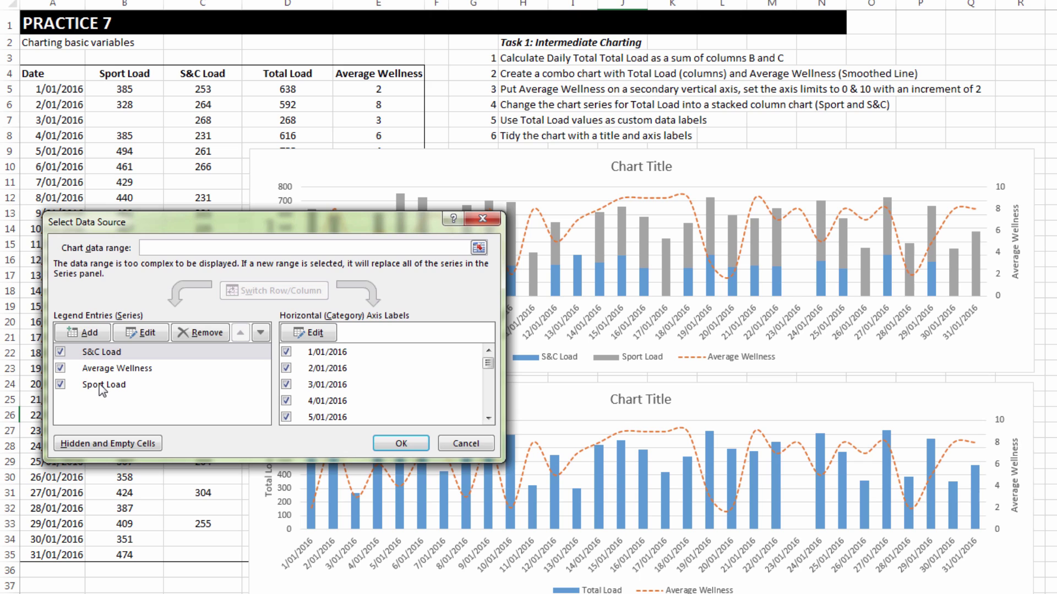
click(102, 386)
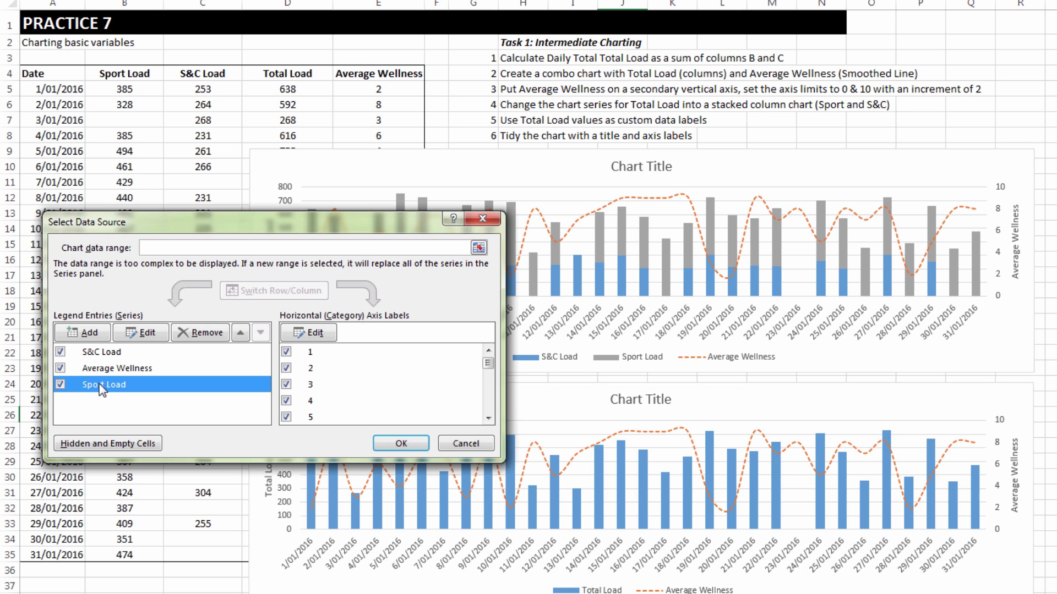
click(240, 332)
click(240, 332)
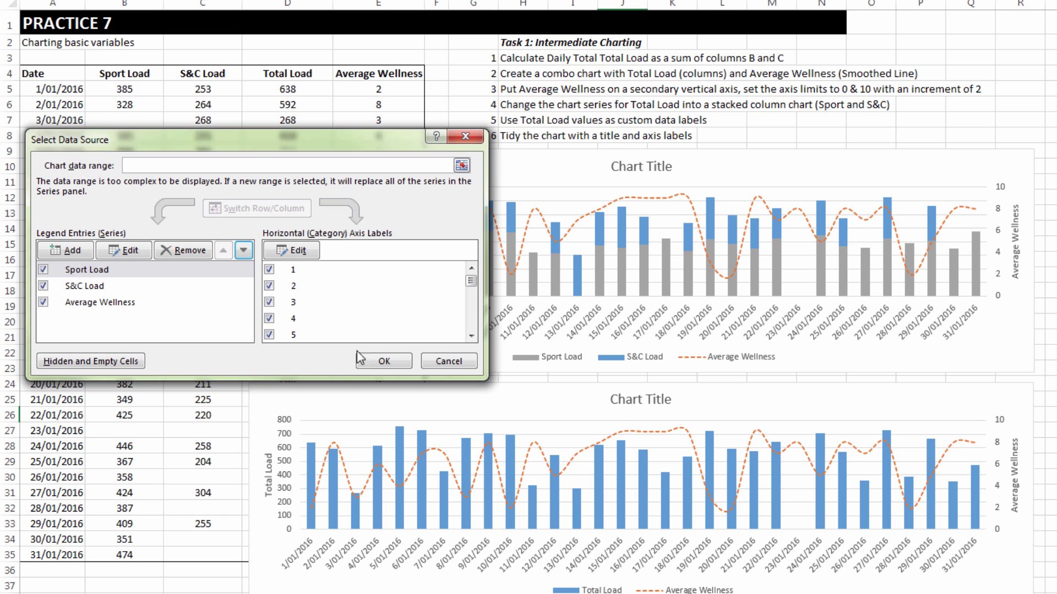
click(393, 362)
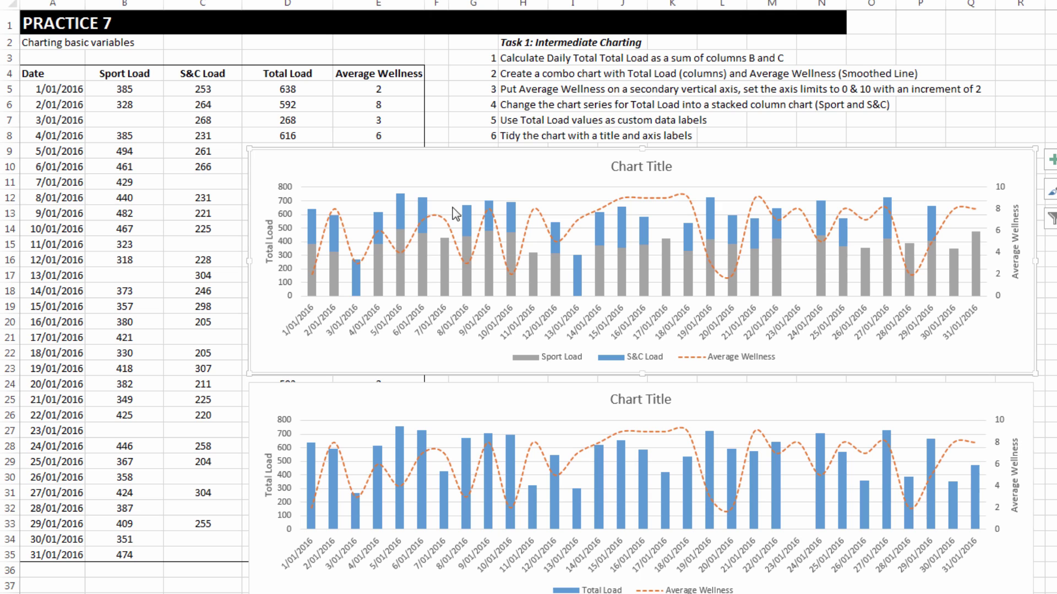
Step: Shift both charts right and add value labels to the blue S&C Load segments
drag(394, 151, 473, 154)
drag(279, 397, 388, 392)
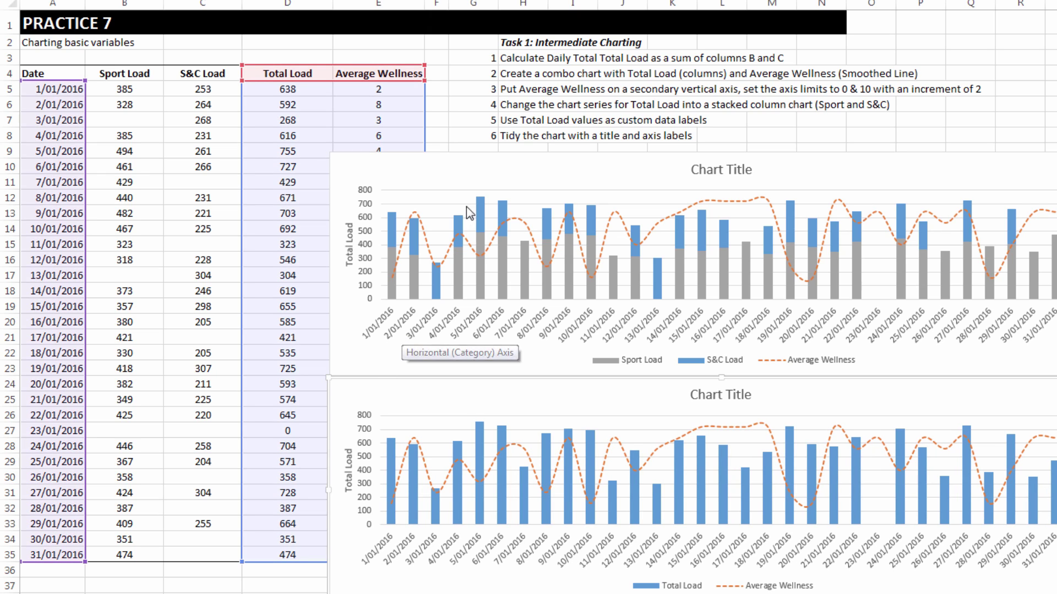
mouse_move(483, 214)
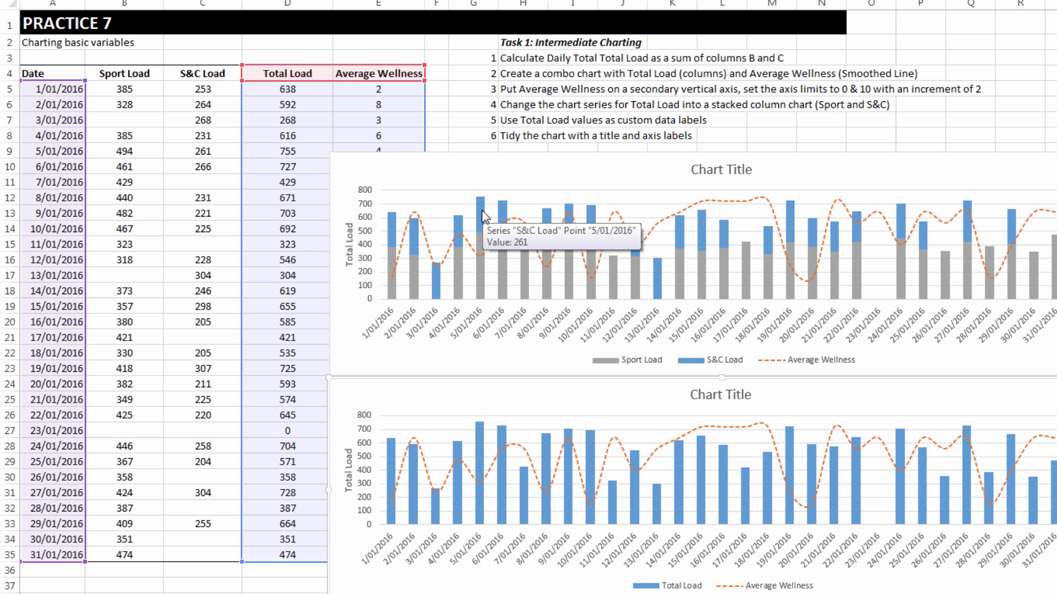
click(482, 215)
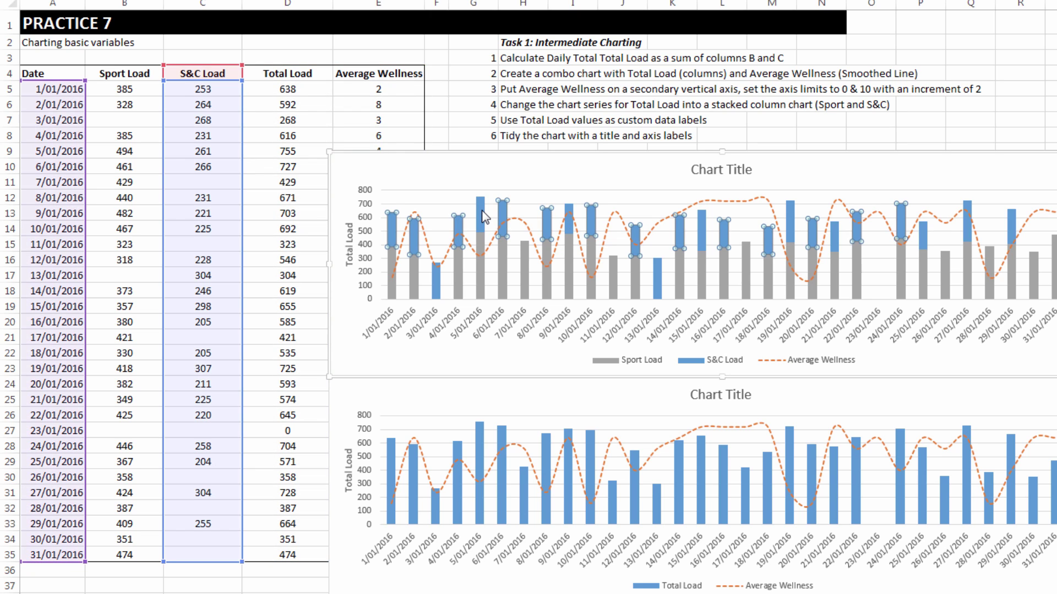
right_click(484, 216)
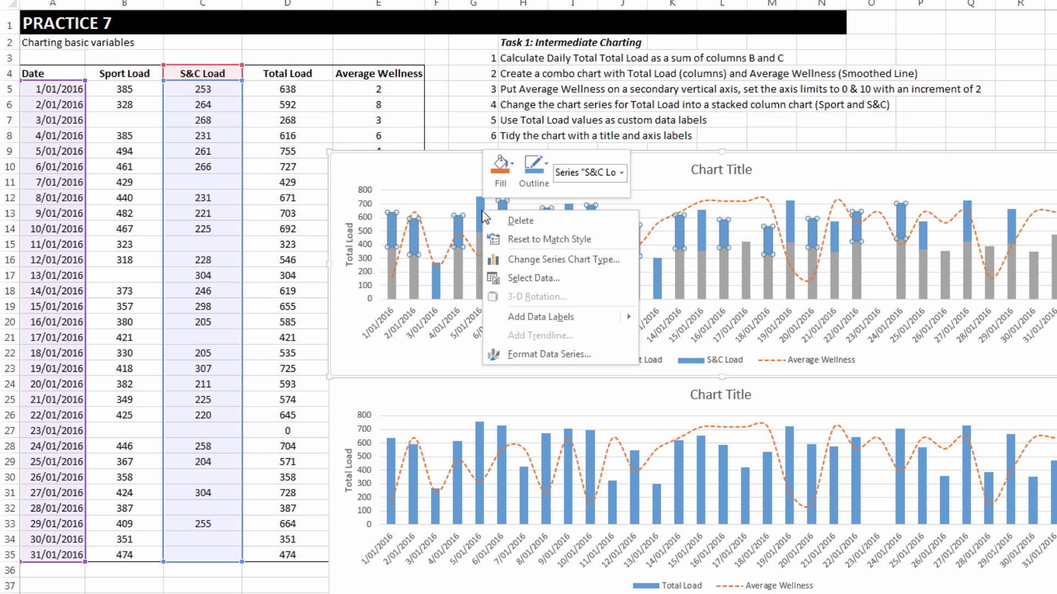
mouse_move(559, 322)
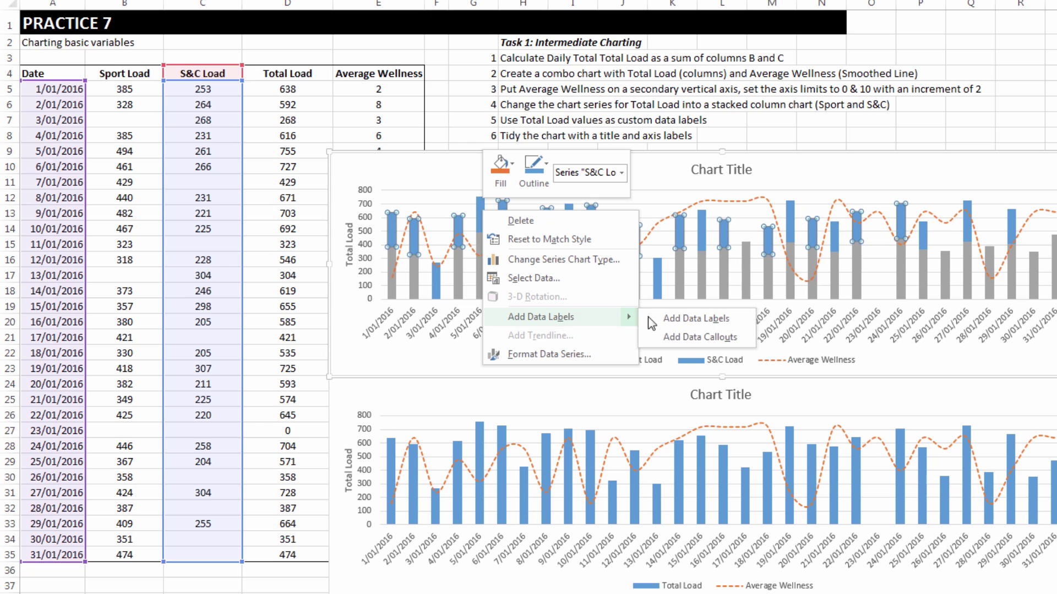
click(710, 318)
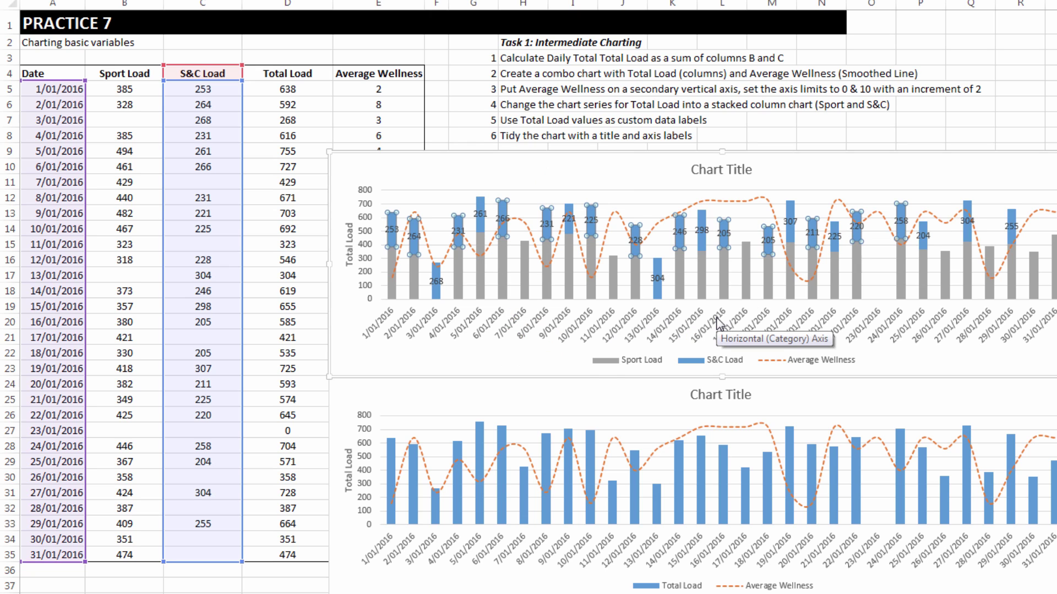
click(480, 214)
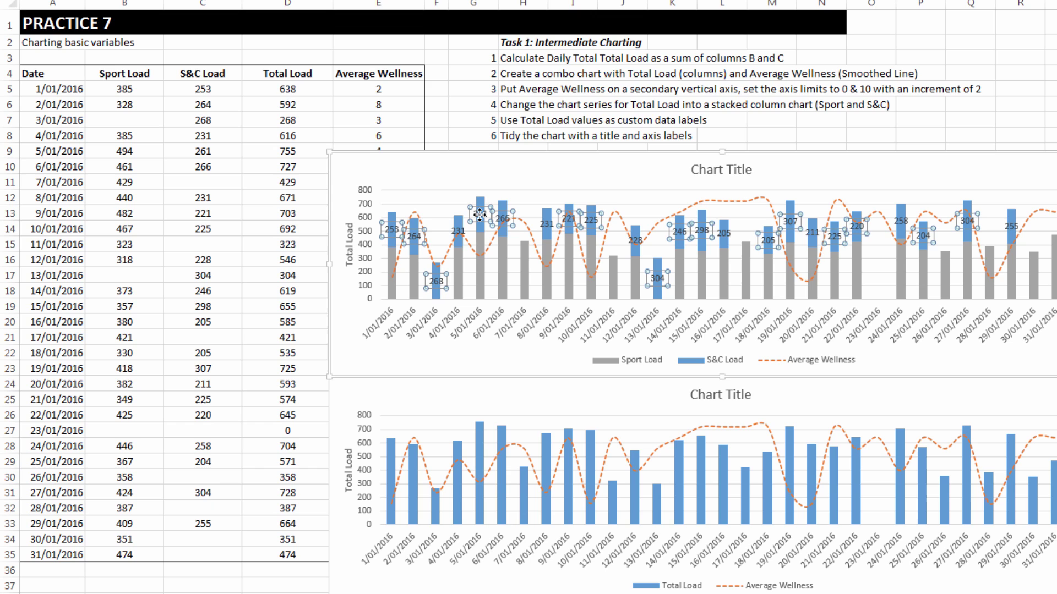
right_click(479, 214)
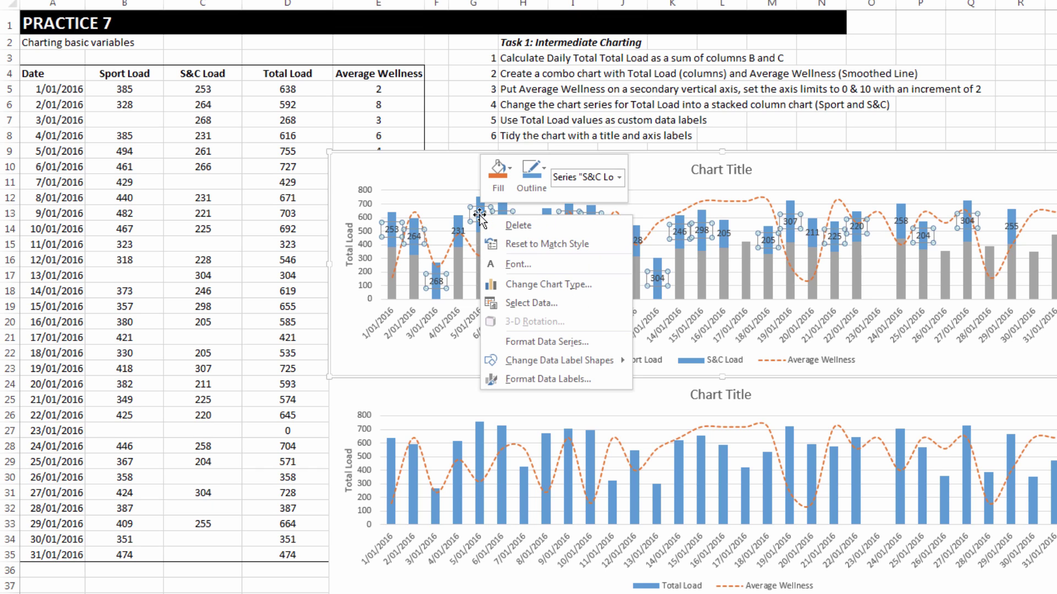
Step: Make the S&C Load labels show values from cells D5:D35 instead of S&C values
click(536, 377)
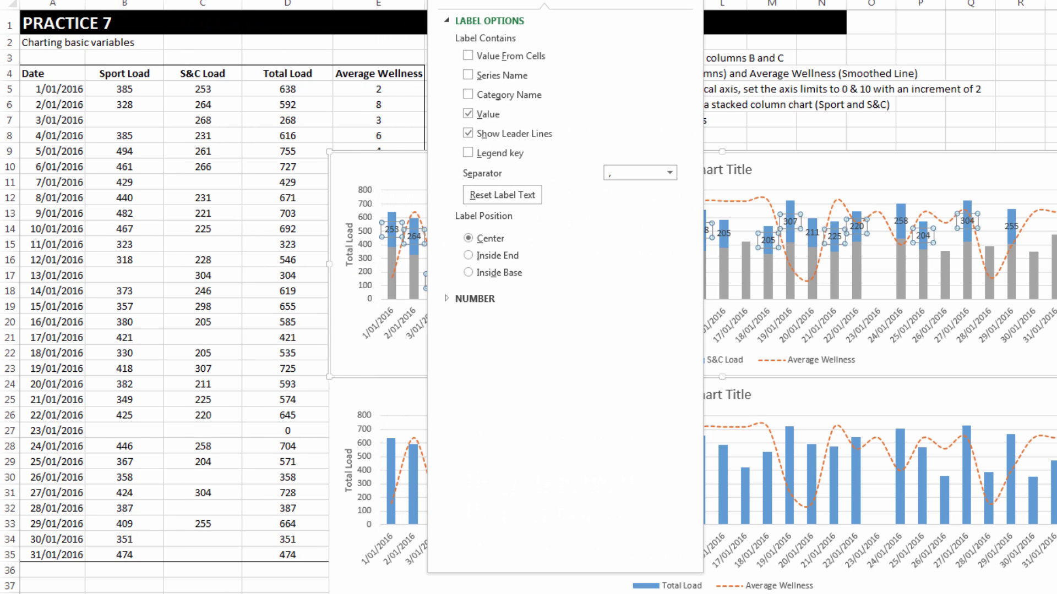
click(468, 55)
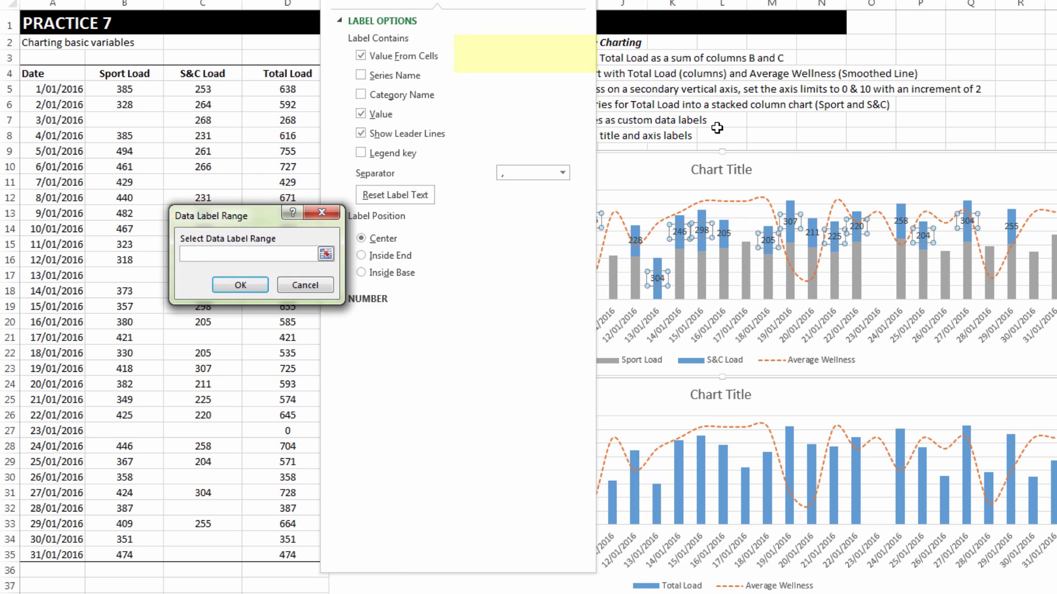
drag(285, 90, 285, 556)
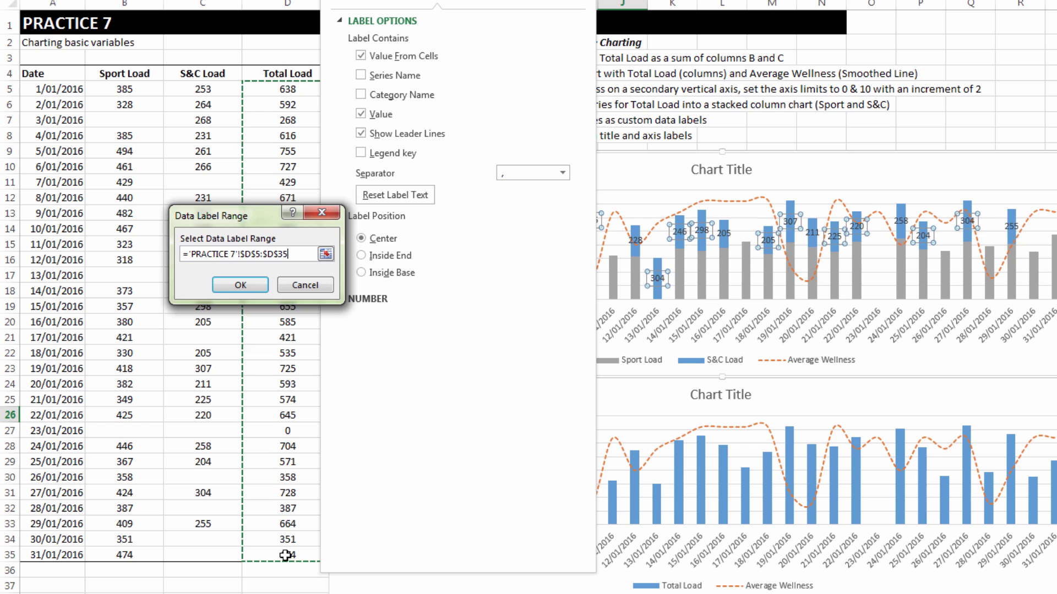
click(240, 285)
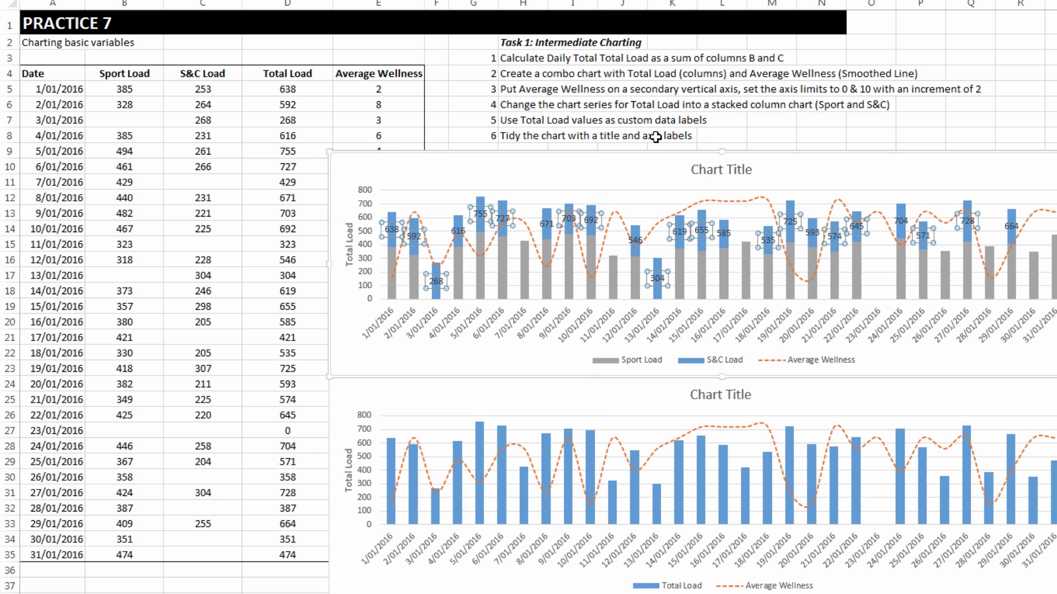
click(815, 136)
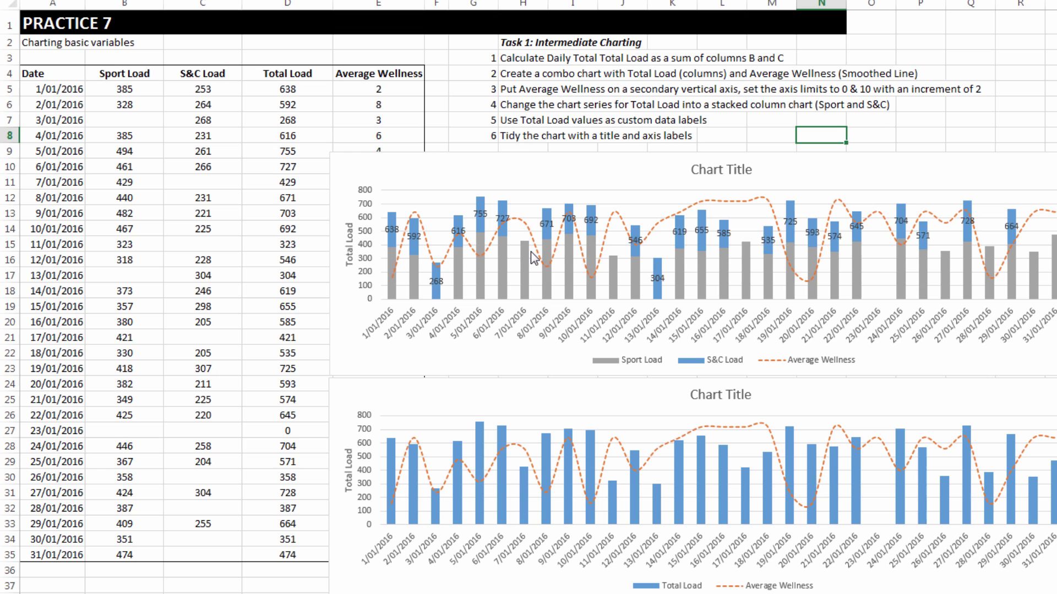
Step: Delete the S&C Load data labels from the upper chart
mouse_move(528, 253)
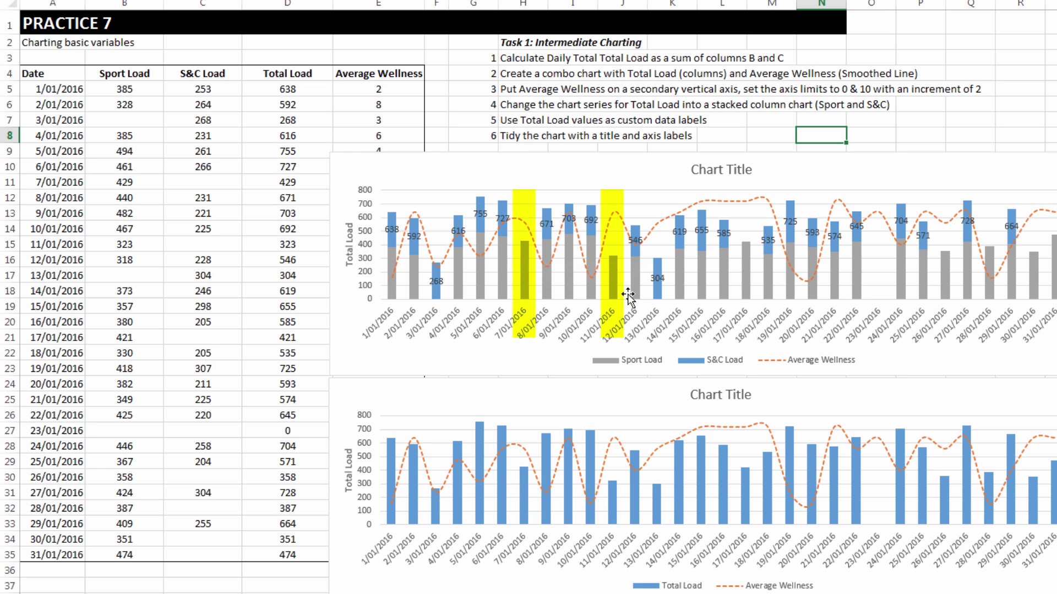
mouse_move(612, 293)
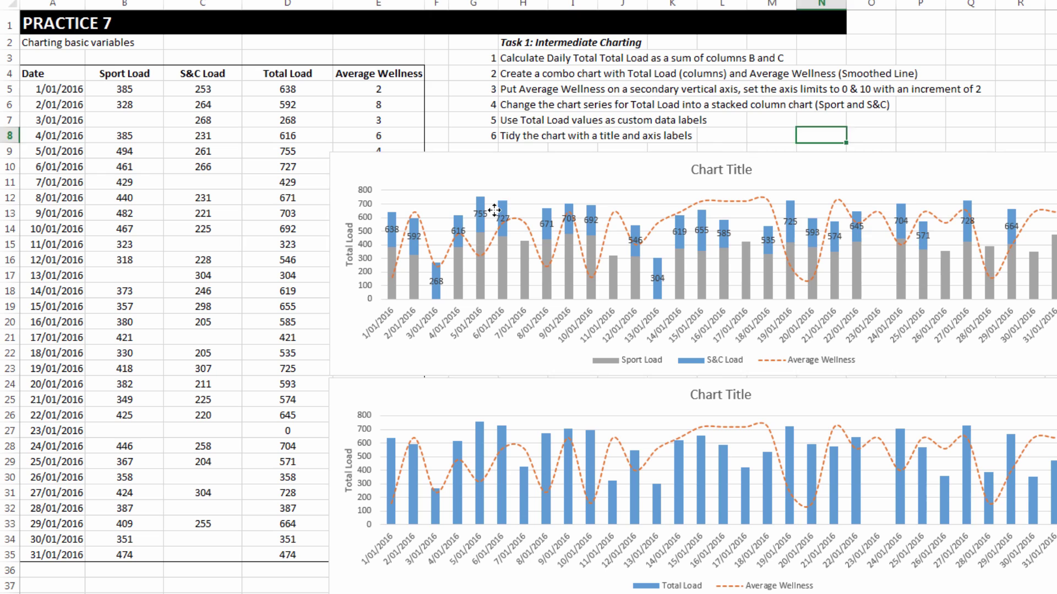
click(481, 213)
key(Delete)
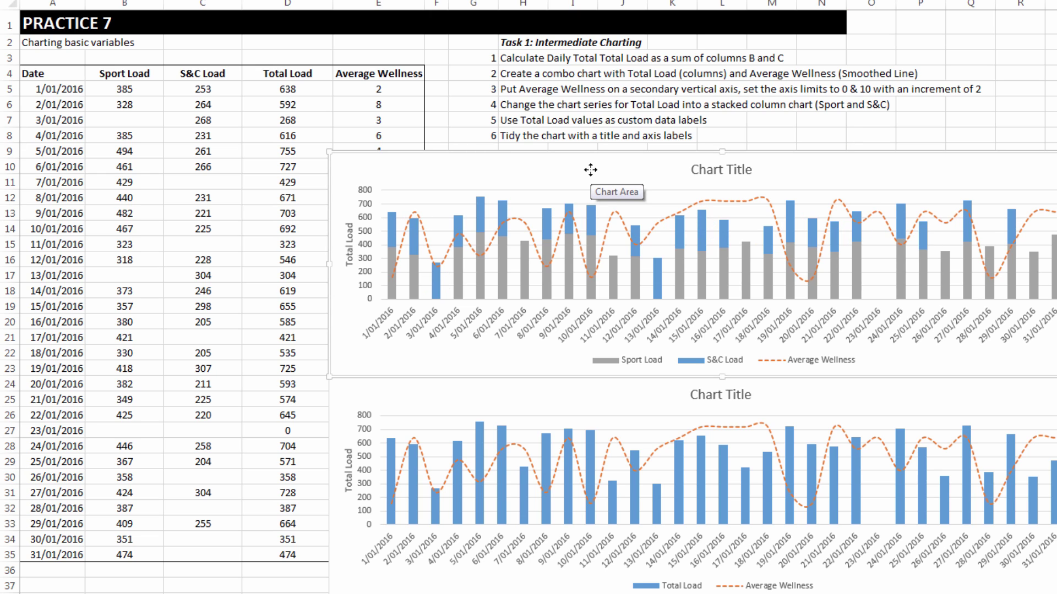
Step: Add value labels to the grey Sport Load columns
click(505, 279)
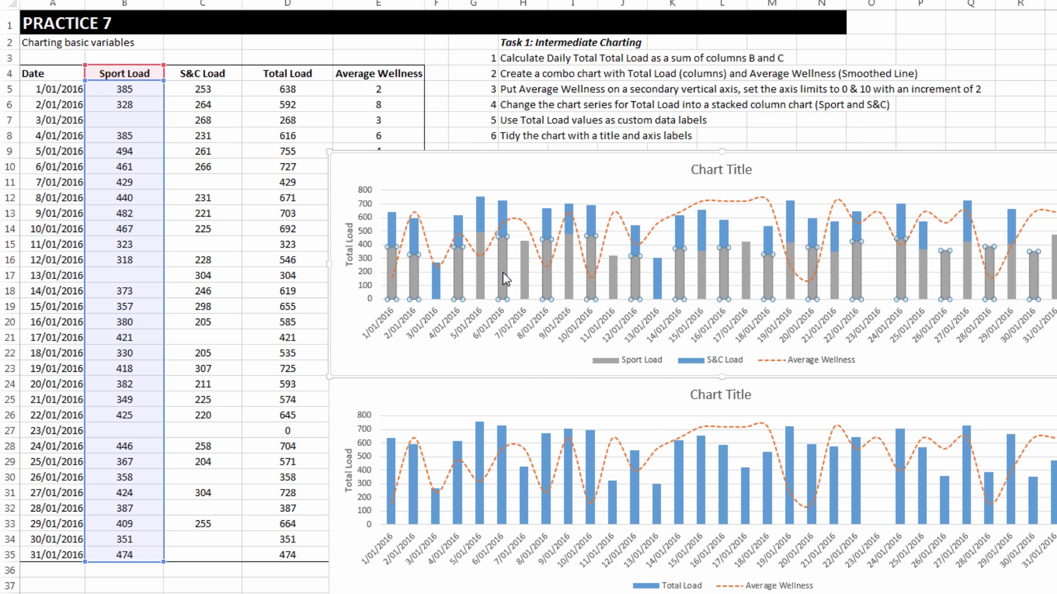
right_click(506, 279)
mouse_move(559, 381)
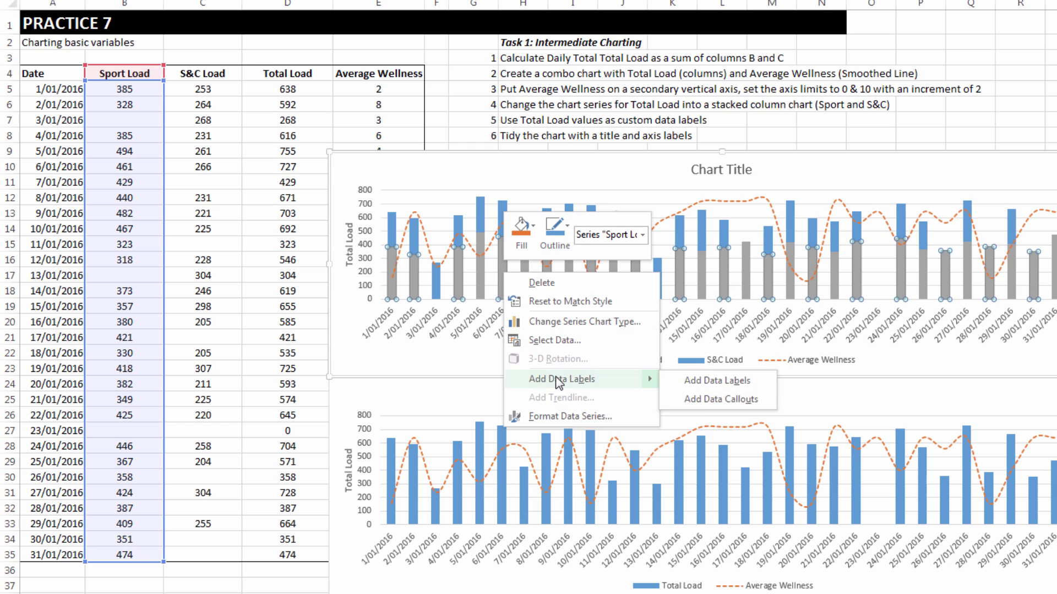
click(702, 382)
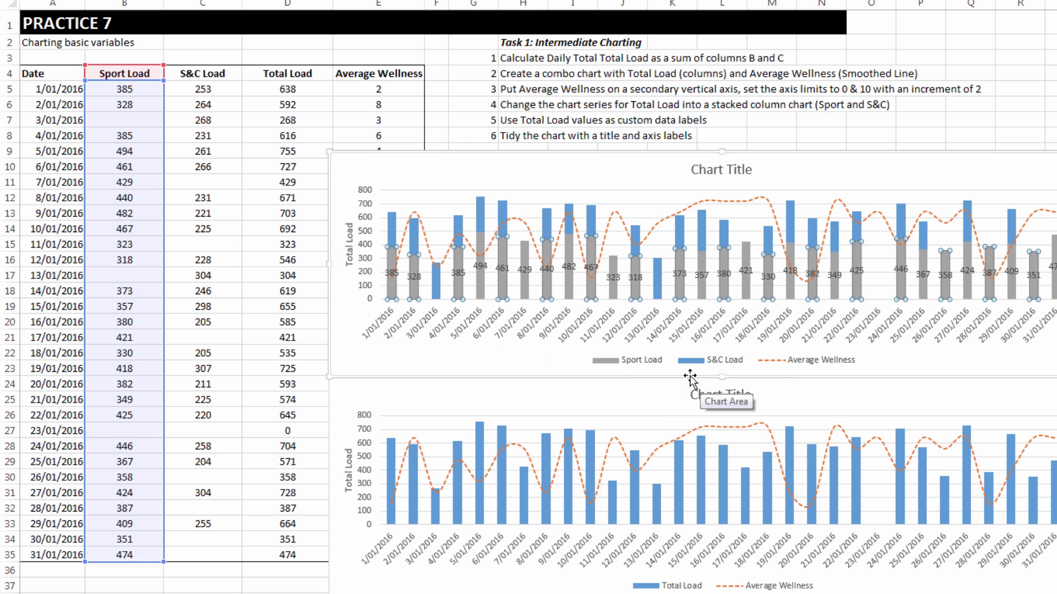
click(634, 281)
click(634, 282)
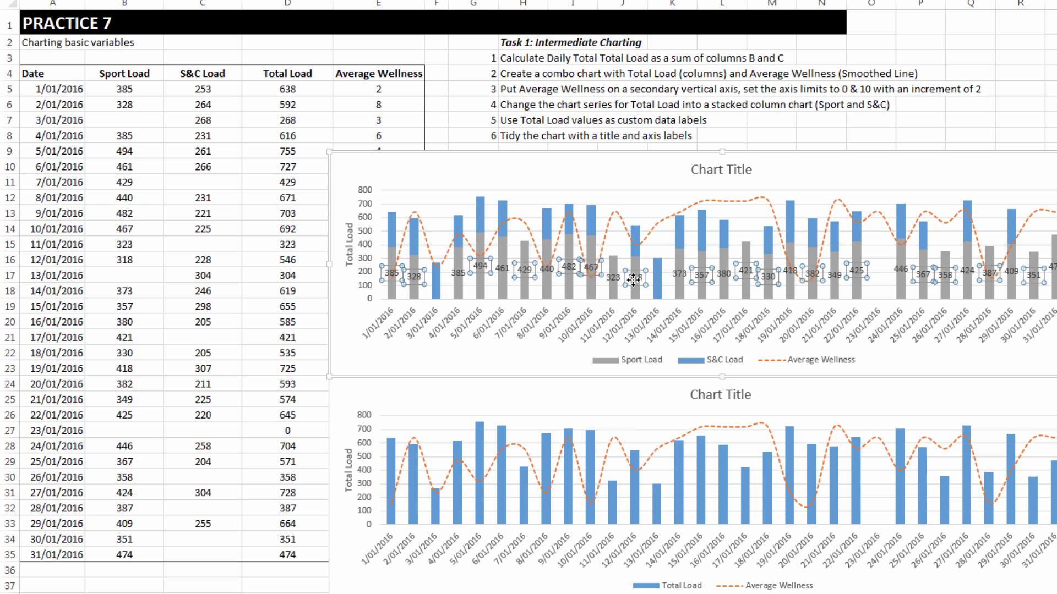
Step: Make the Sport Load labels show Total Load values from D5:D35, hiding the Sport Load values
right_click(633, 280)
click(676, 445)
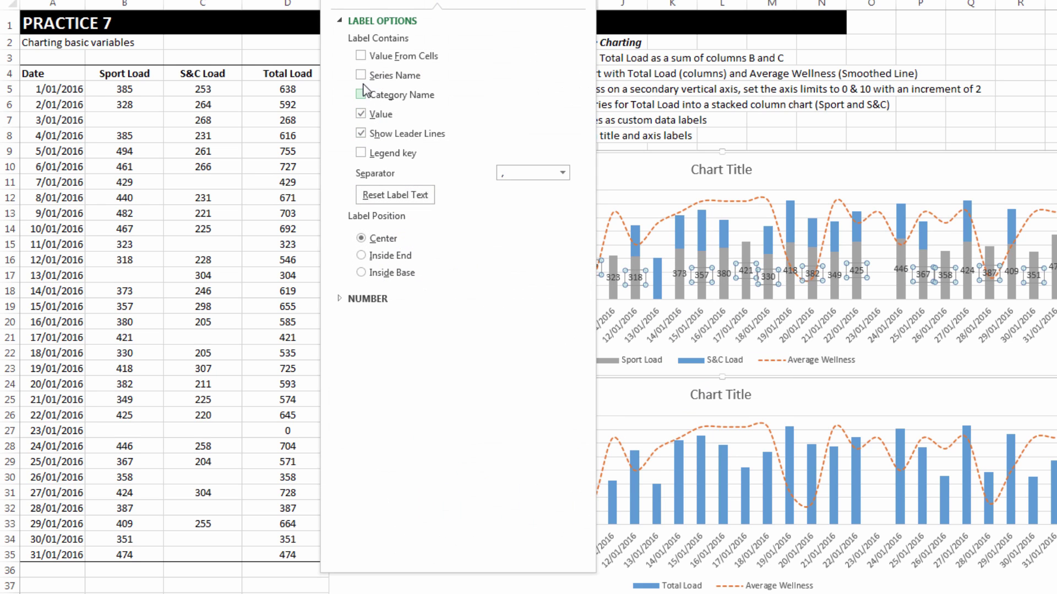
click(361, 55)
drag(297, 85, 295, 553)
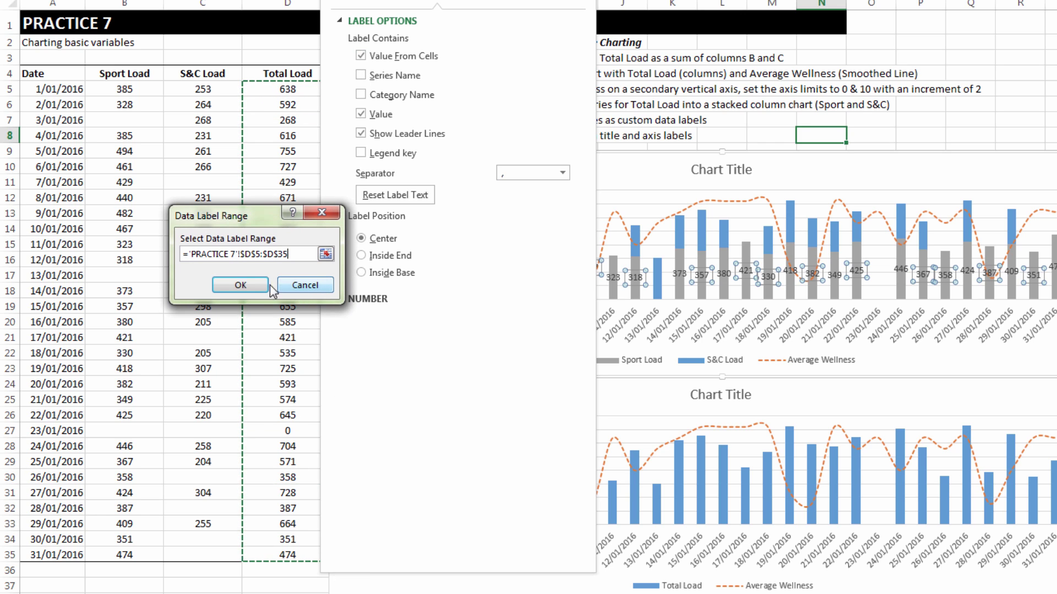
click(241, 285)
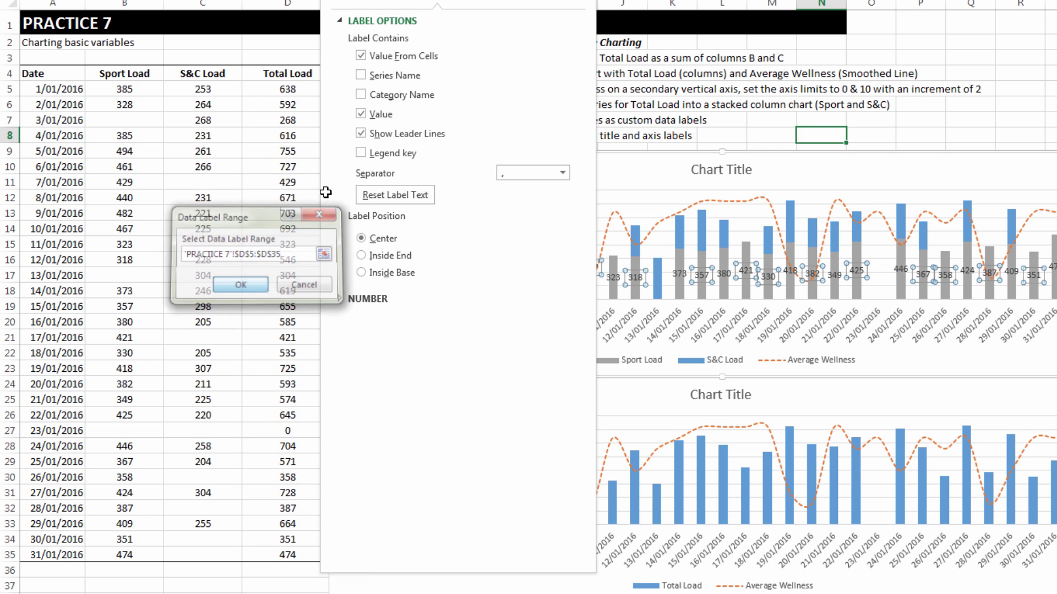
click(361, 118)
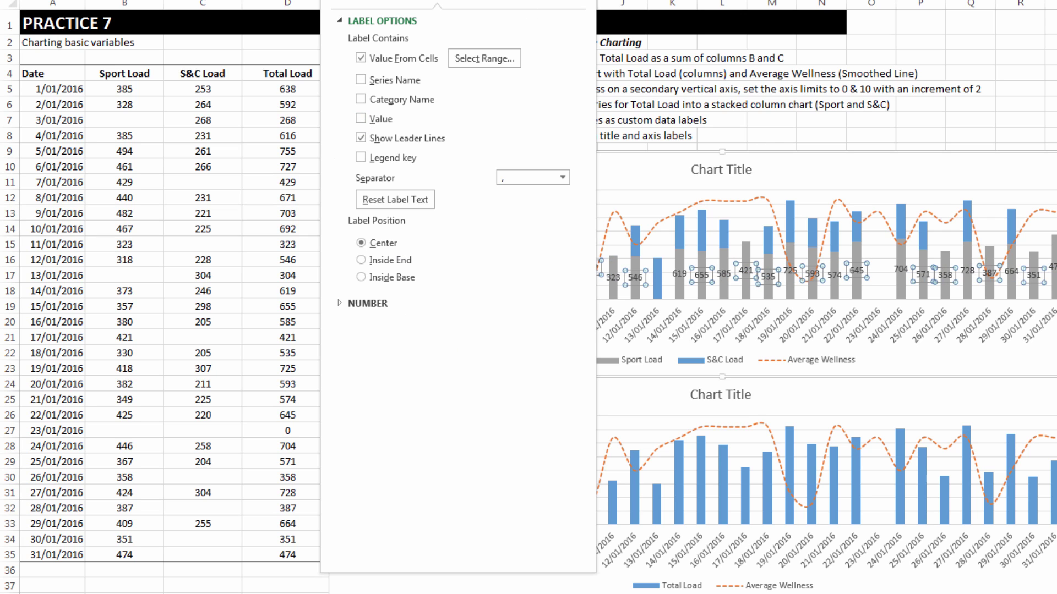
key(Escape)
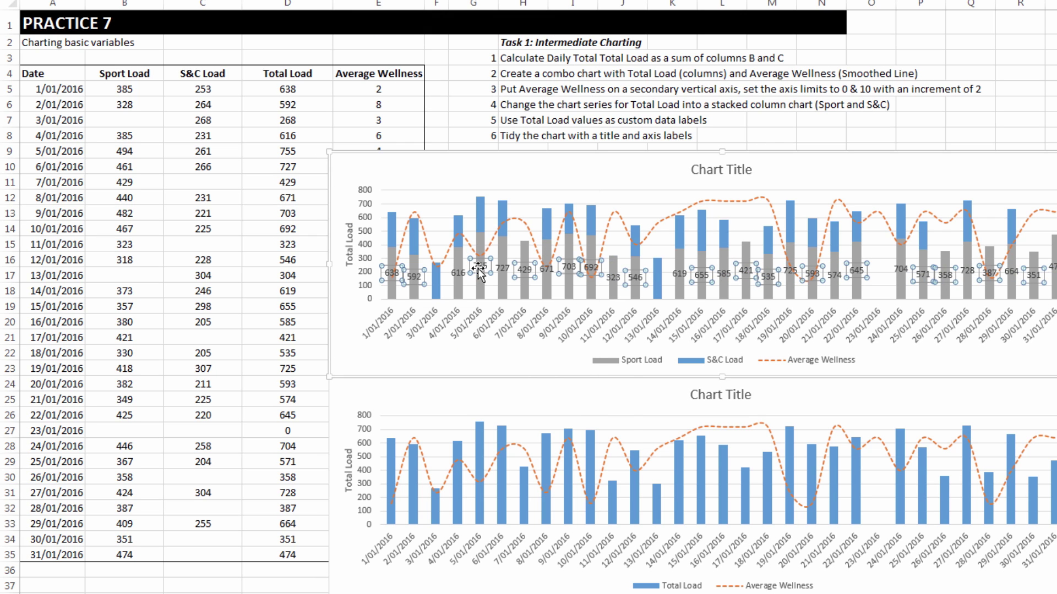
Step: Move the Total Load labels to the column base, then delete them altogether
right_click(478, 268)
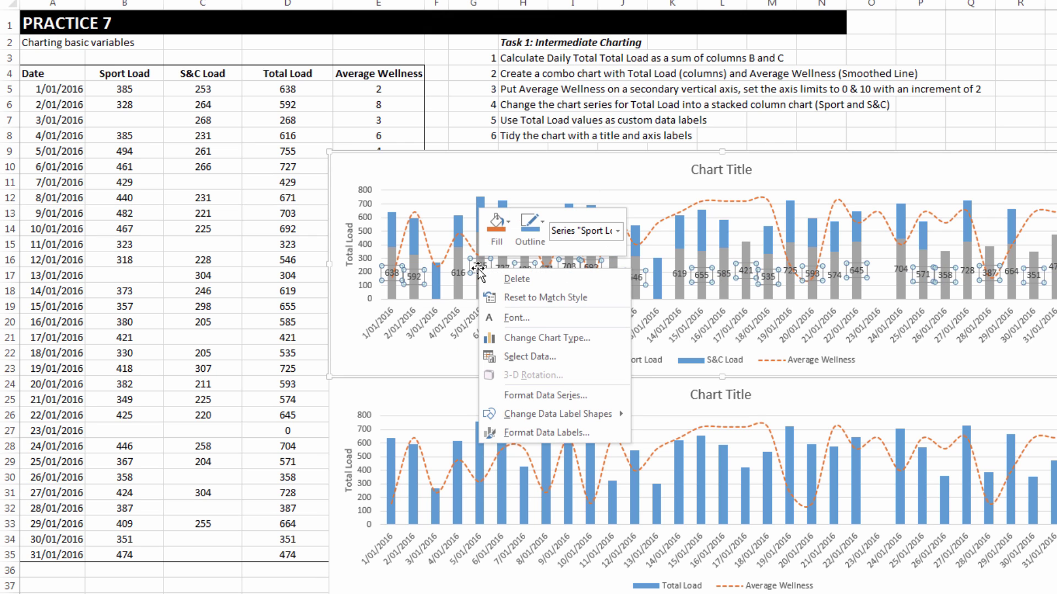
click(518, 434)
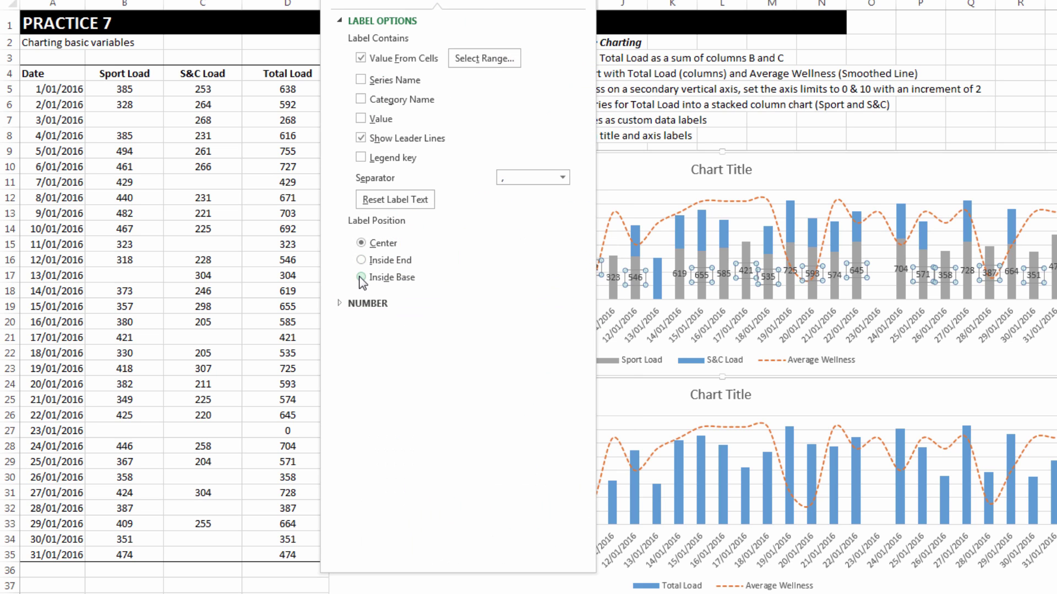
click(361, 277)
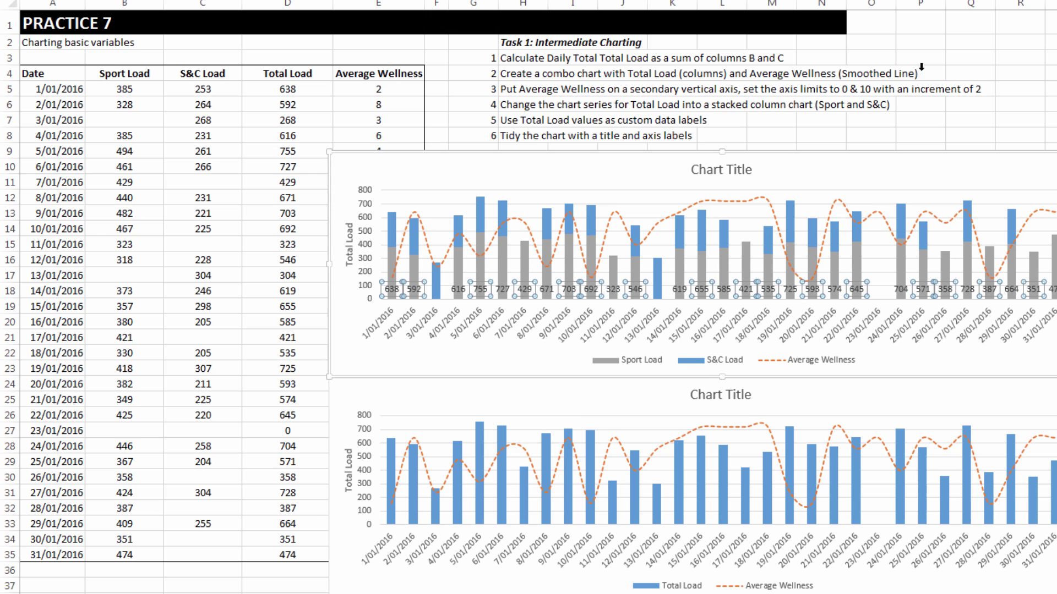
key(Escape)
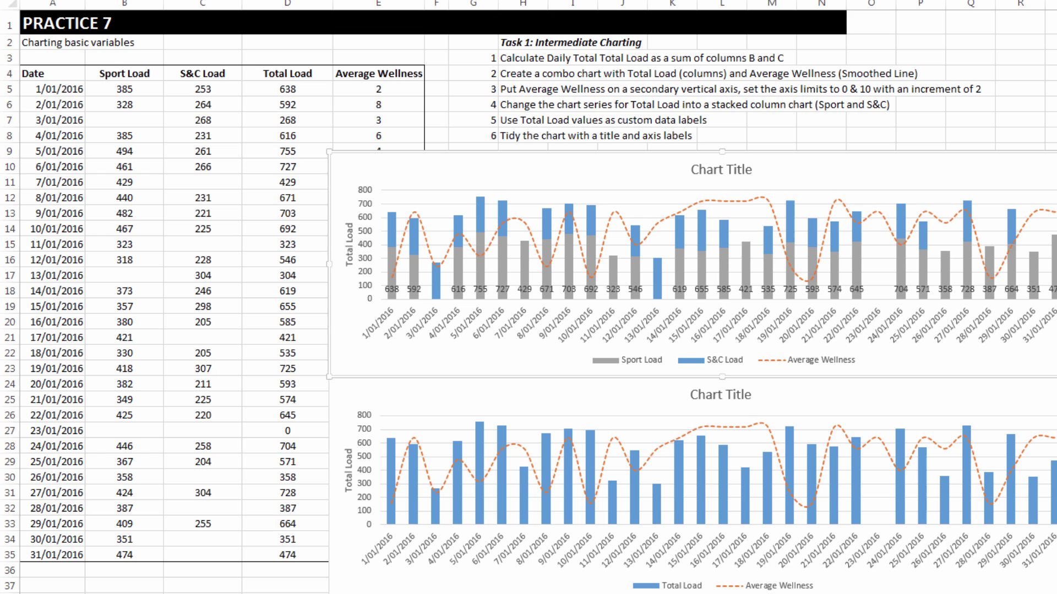
click(547, 289)
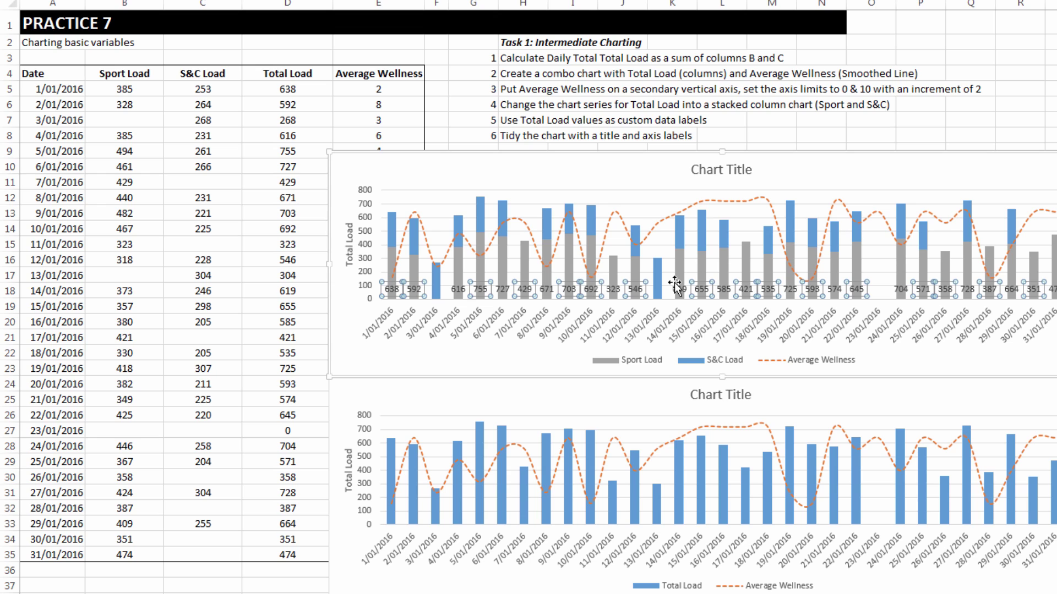
key(Delete)
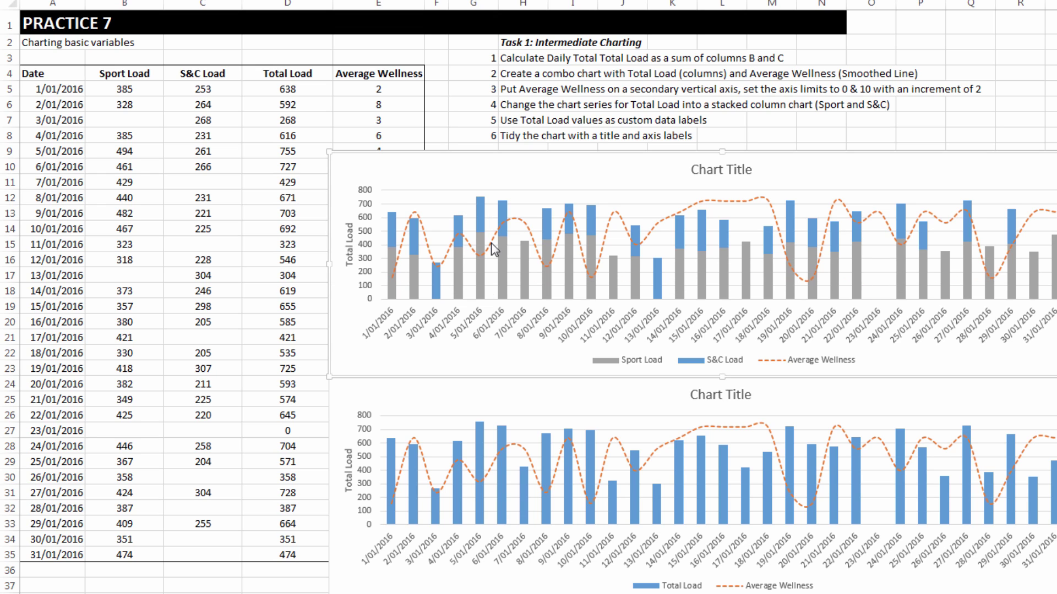
Step: Add a new series to the upper chart with name from cell D4 and values D5:D35
right_click(422, 173)
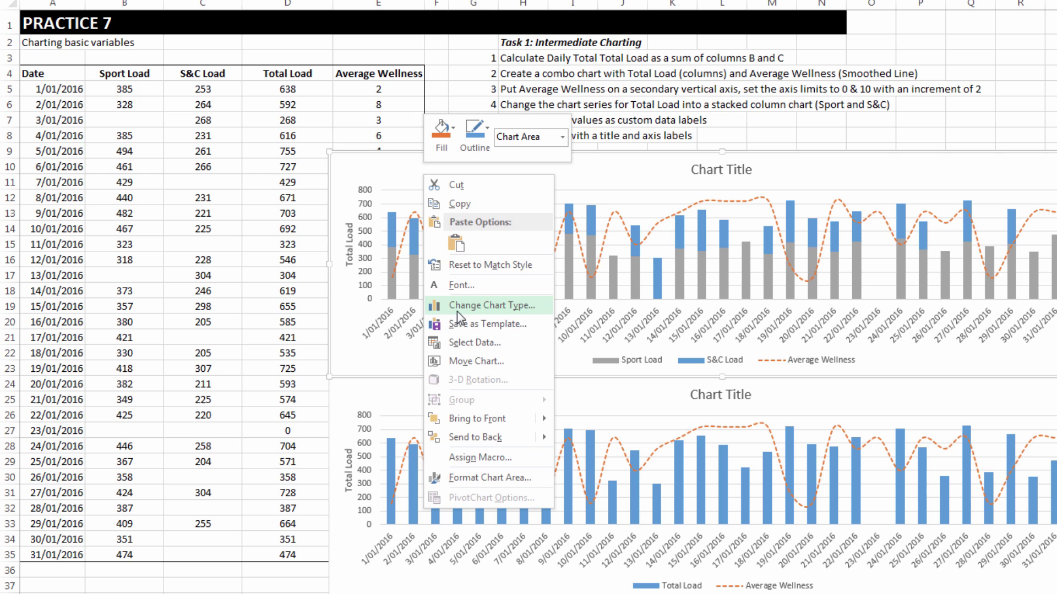
click(465, 342)
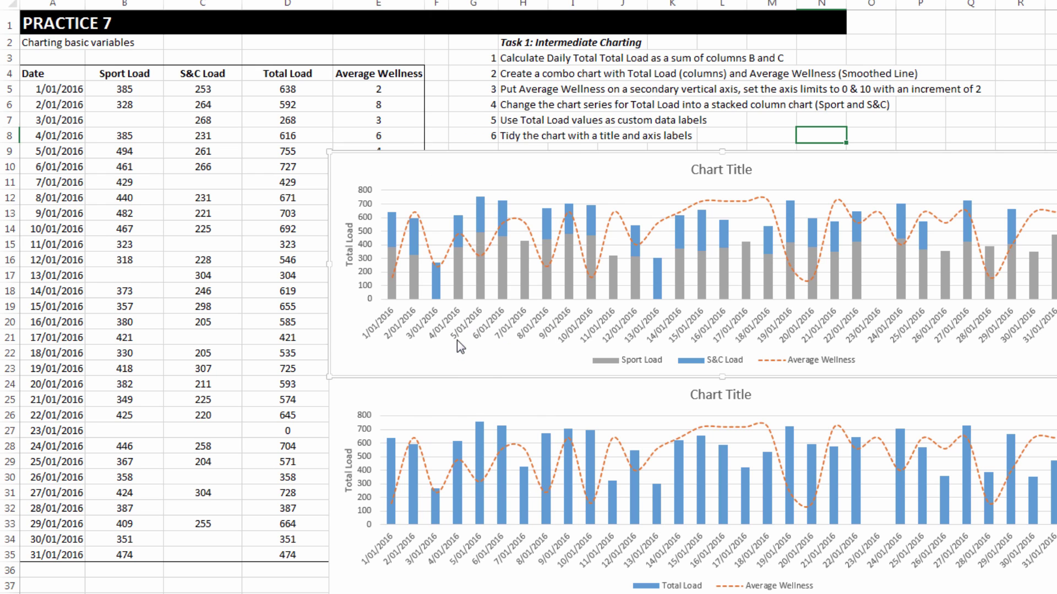
click(80, 255)
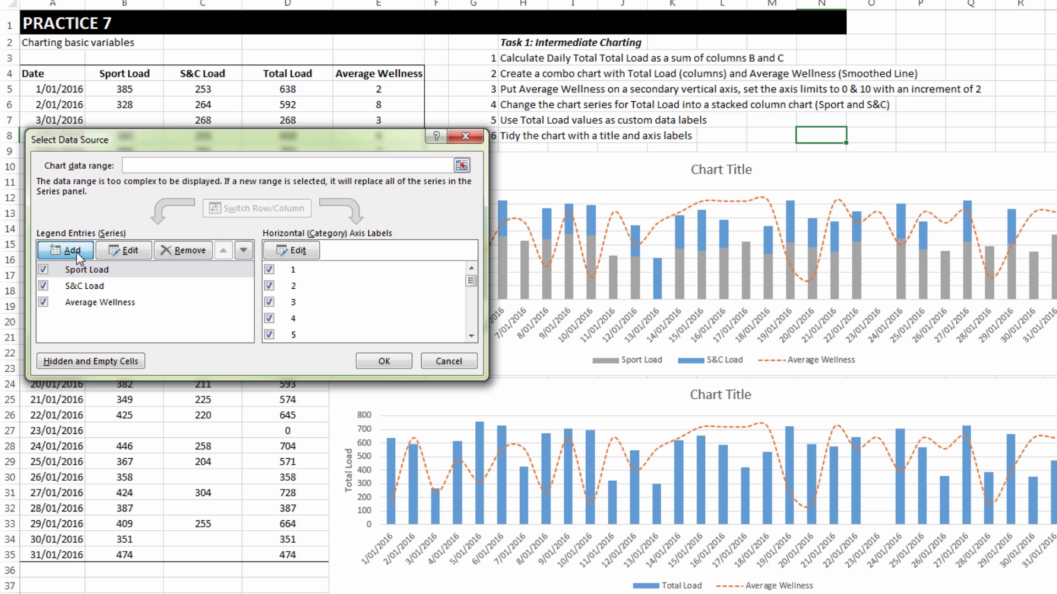
click(275, 74)
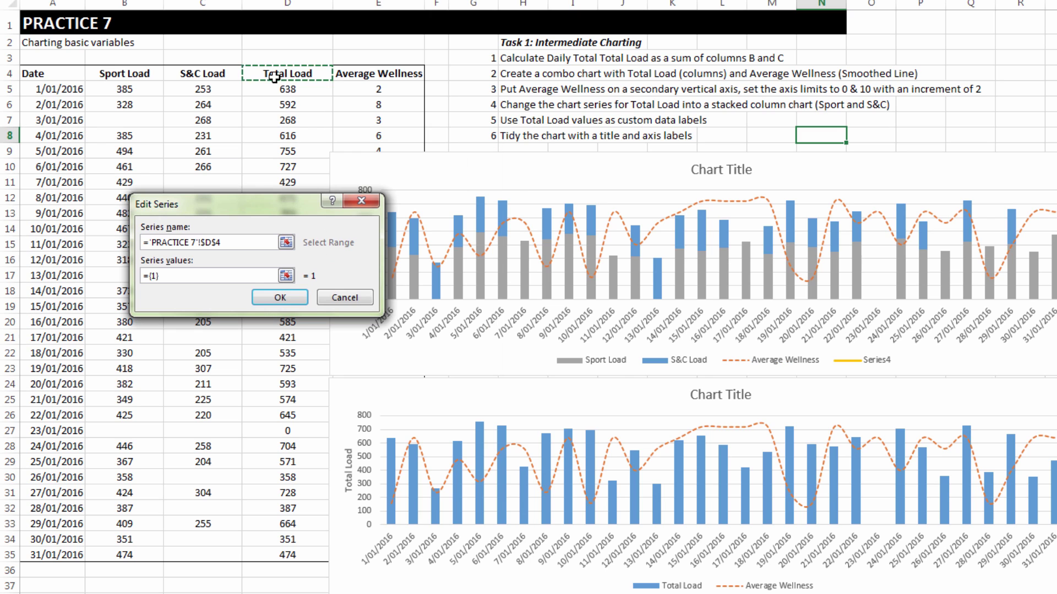
click(286, 276)
drag(288, 89, 299, 561)
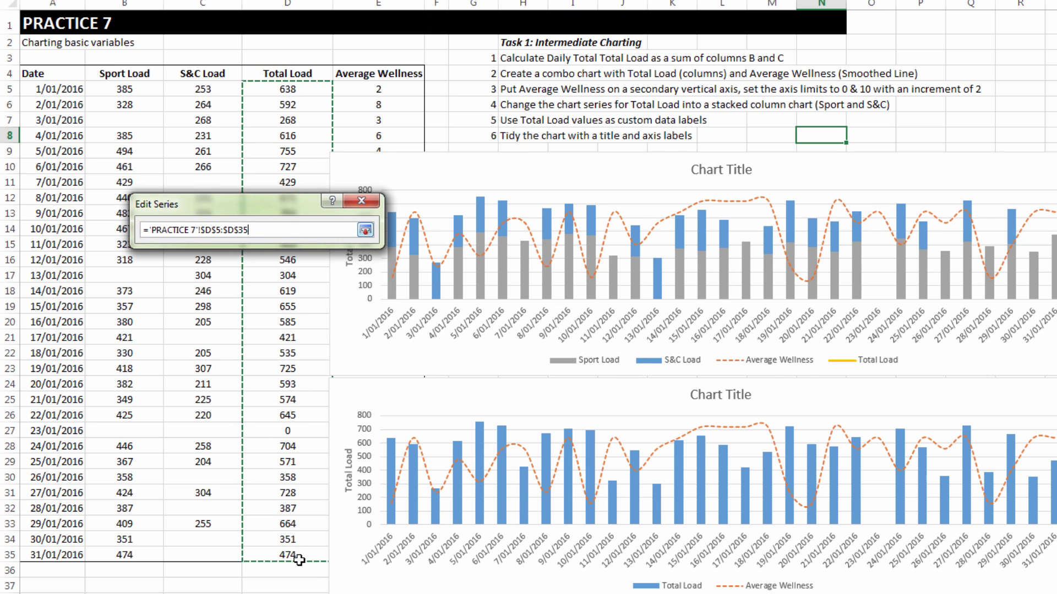
click(367, 232)
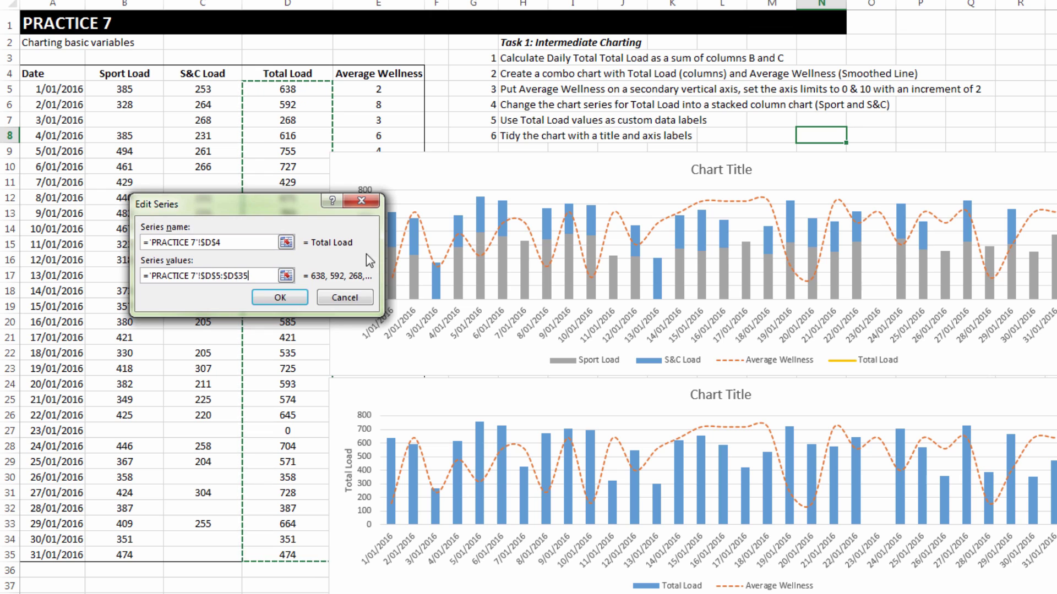
click(291, 298)
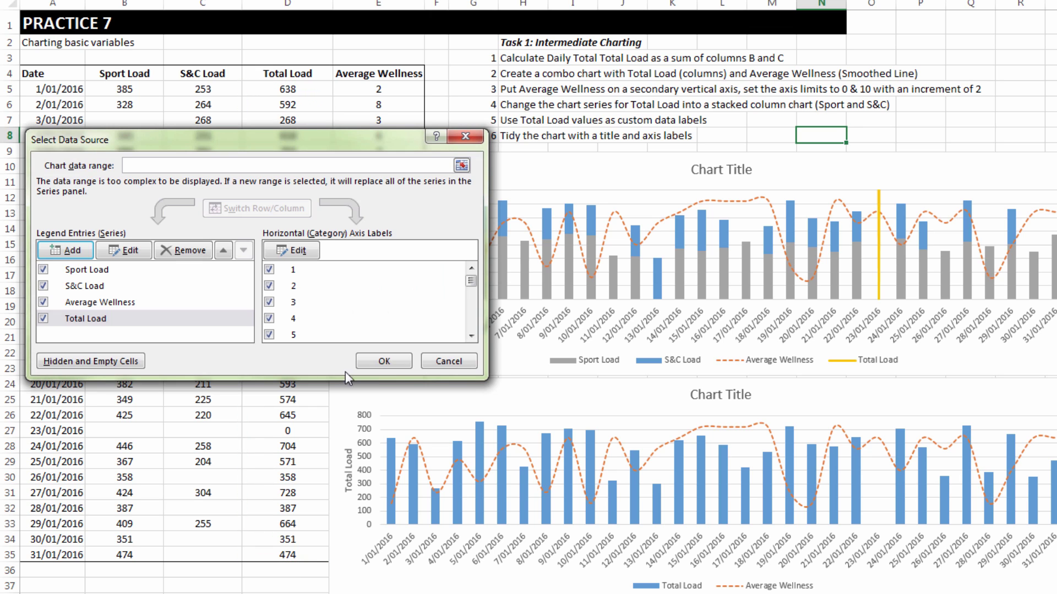
click(396, 361)
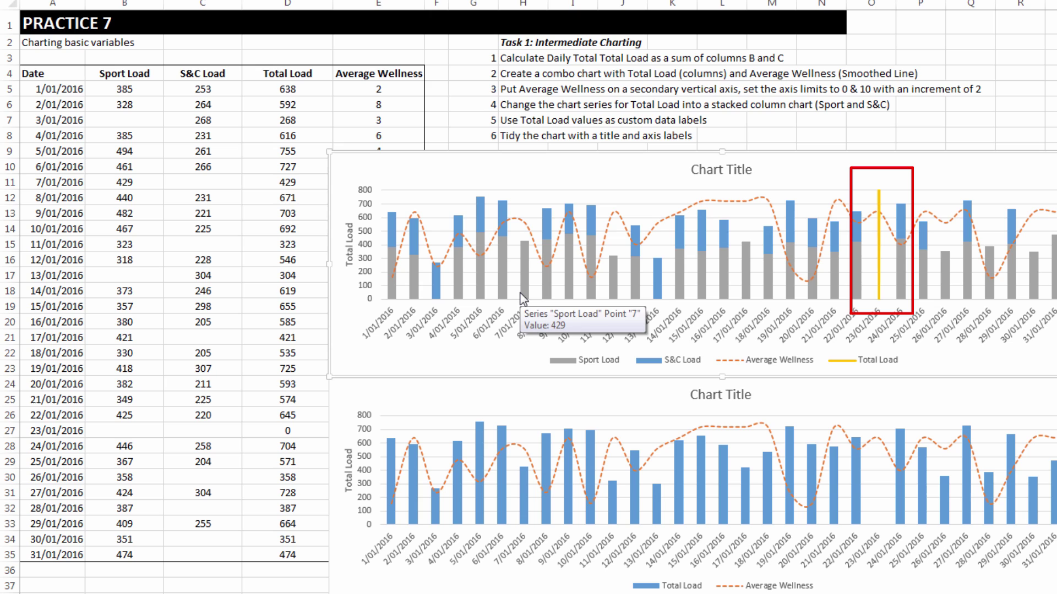
Step: Move the Total Load line off the secondary axis onto the primary axis
click(594, 247)
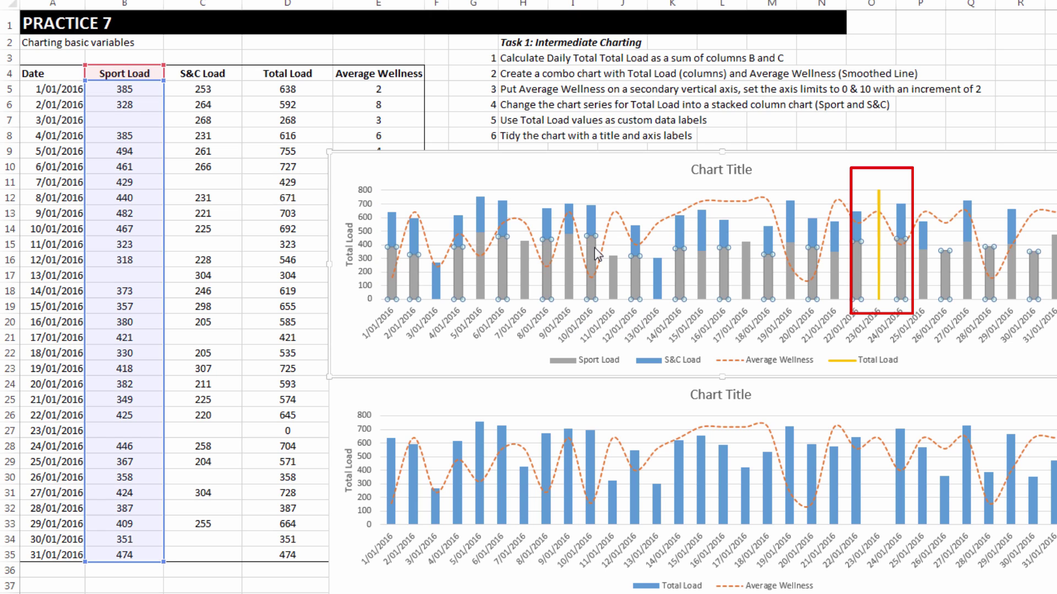
right_click(594, 248)
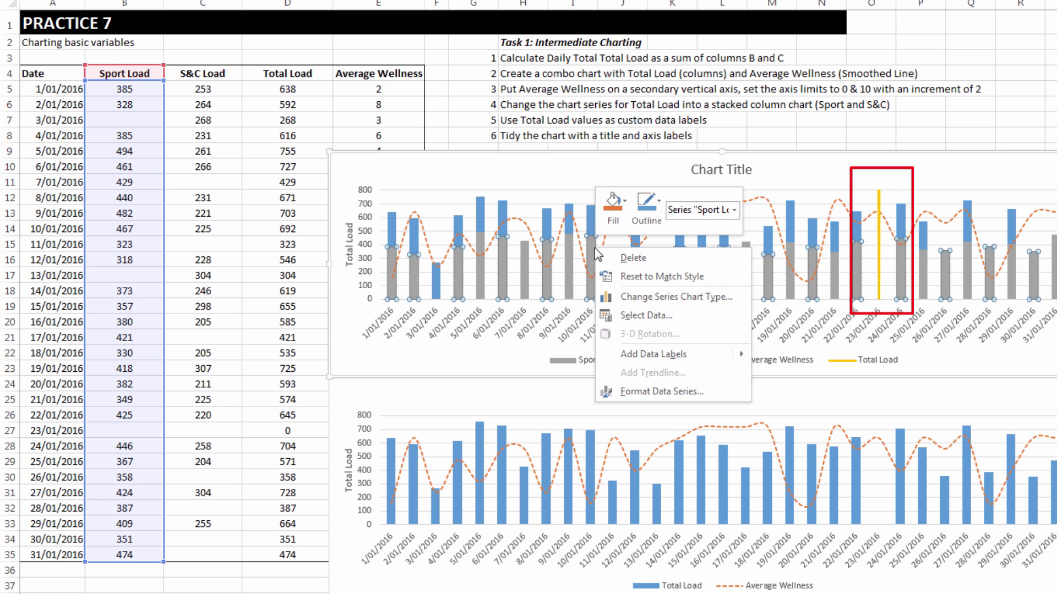
click(621, 300)
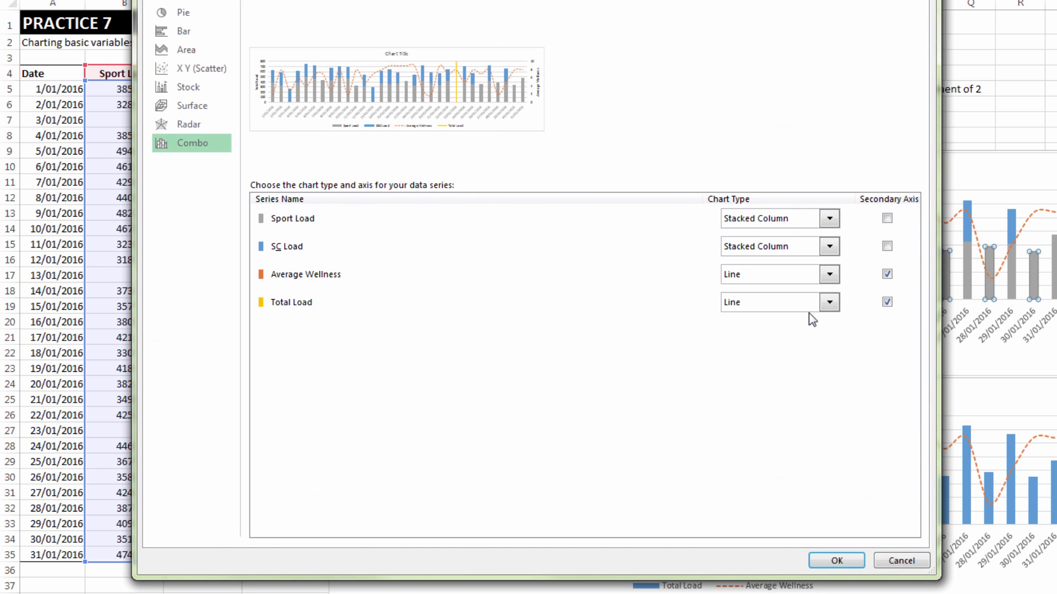
click(889, 306)
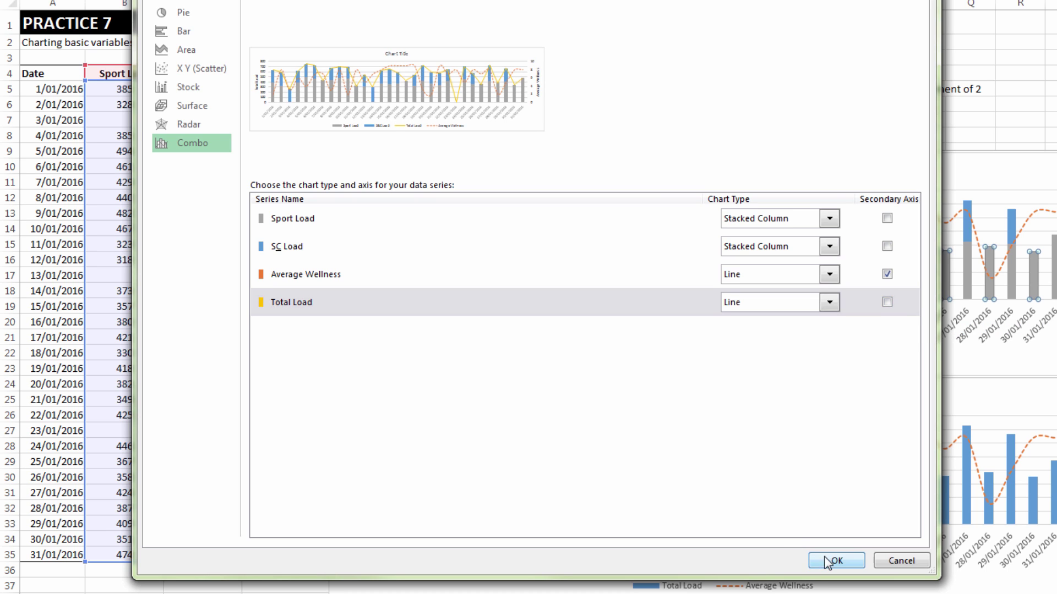
click(828, 561)
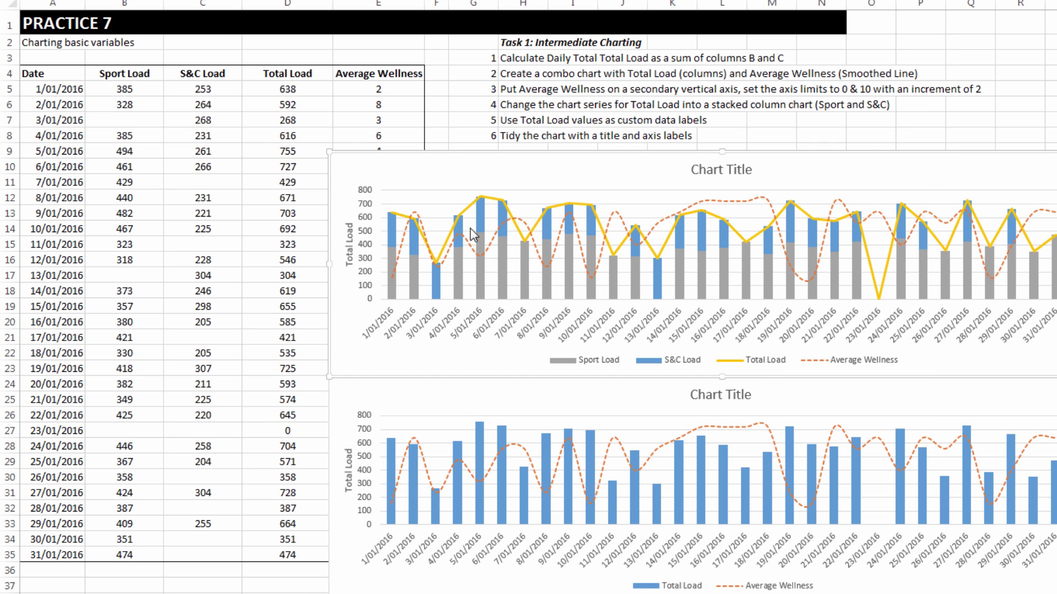
Step: Set the Total Load series line to No line
click(469, 210)
right_click(468, 210)
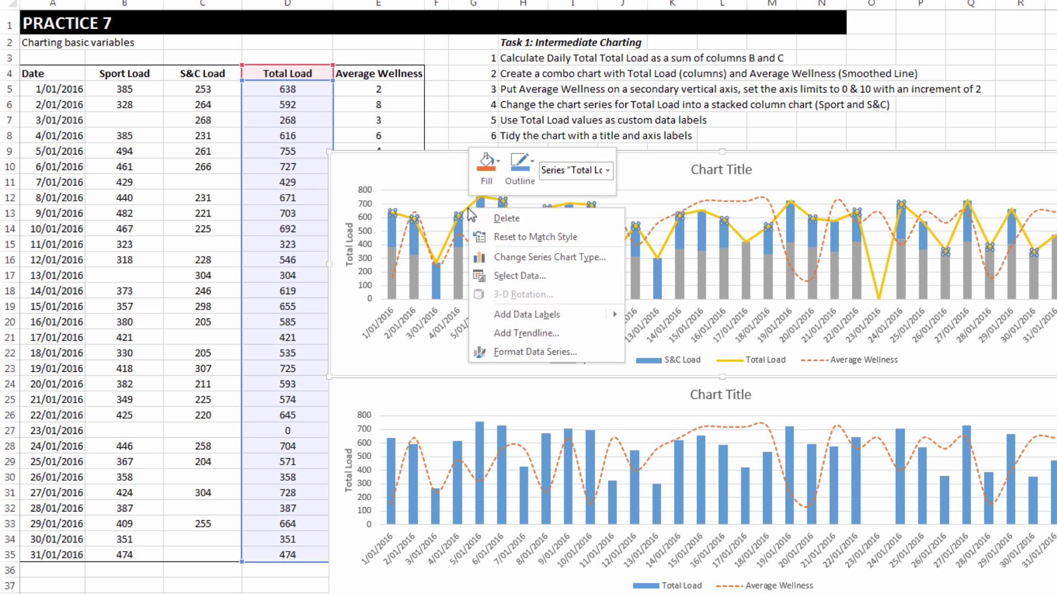
click(530, 352)
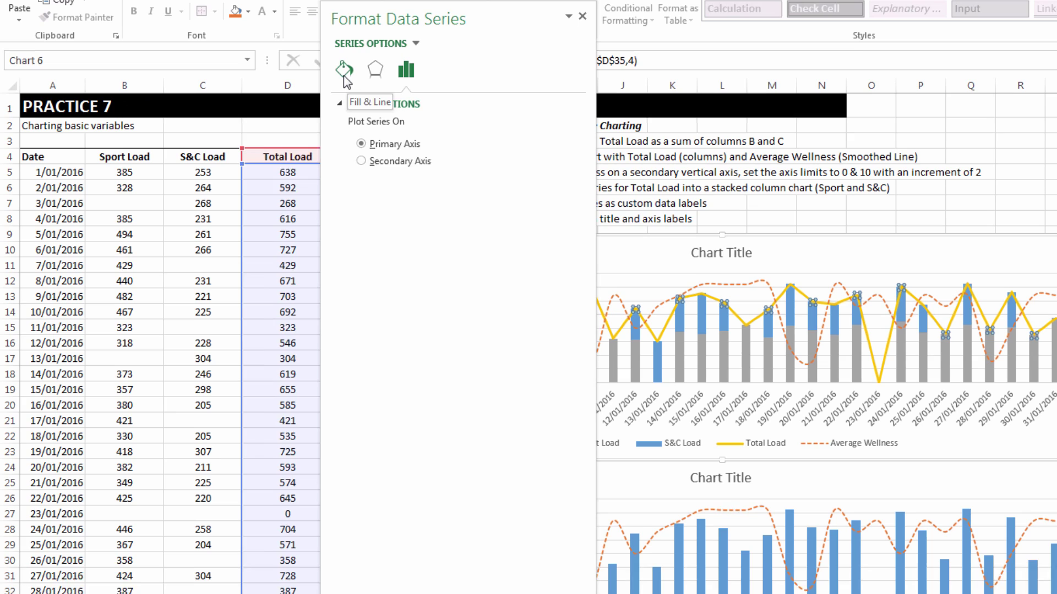
click(345, 21)
click(354, 158)
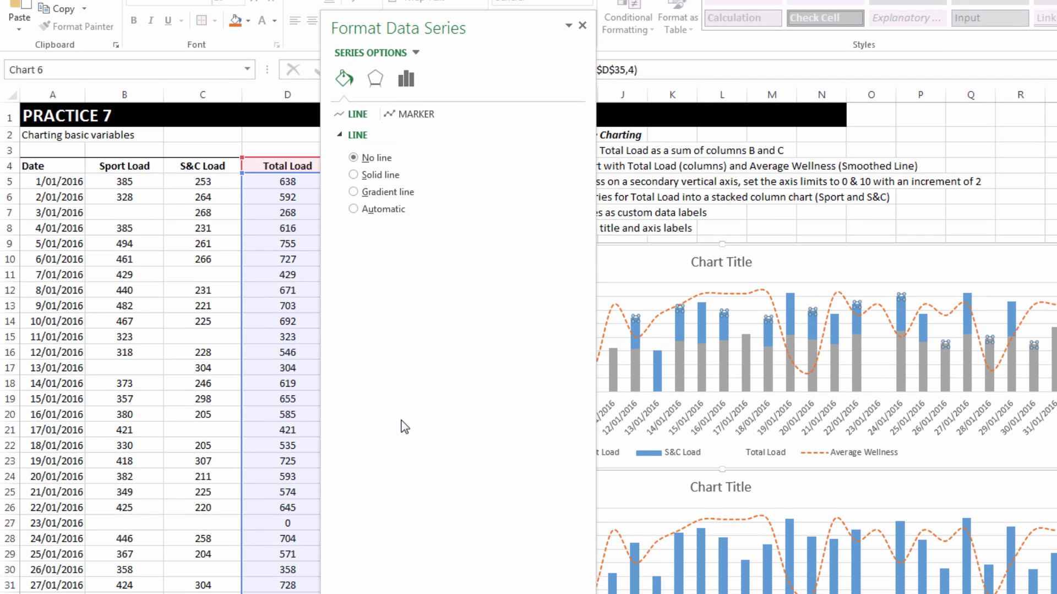
Step: Add value labels to the Total Load series
click(583, 26)
right_click(600, 301)
mouse_move(716, 406)
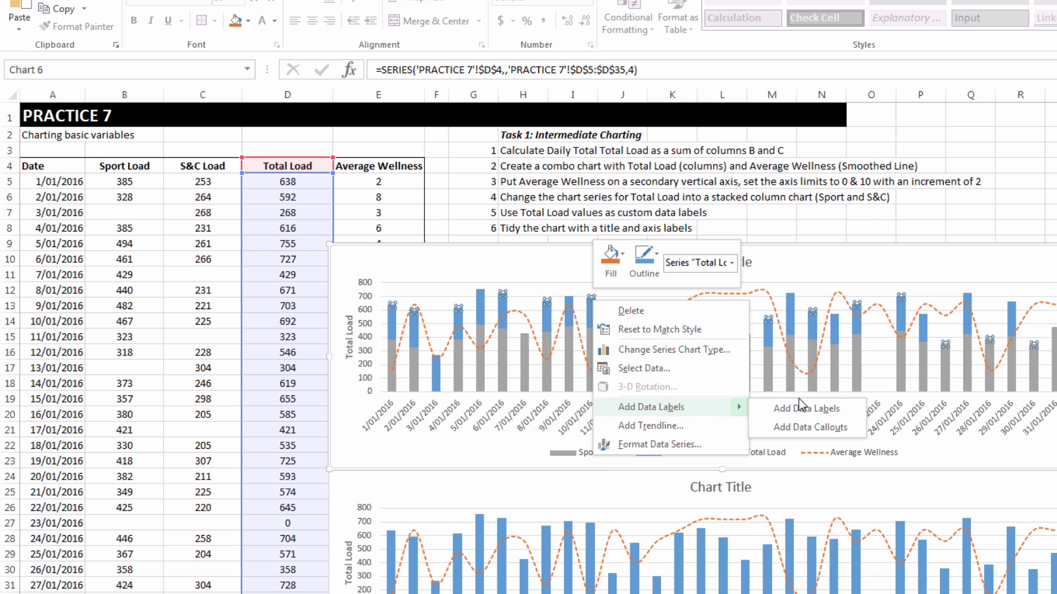
click(803, 416)
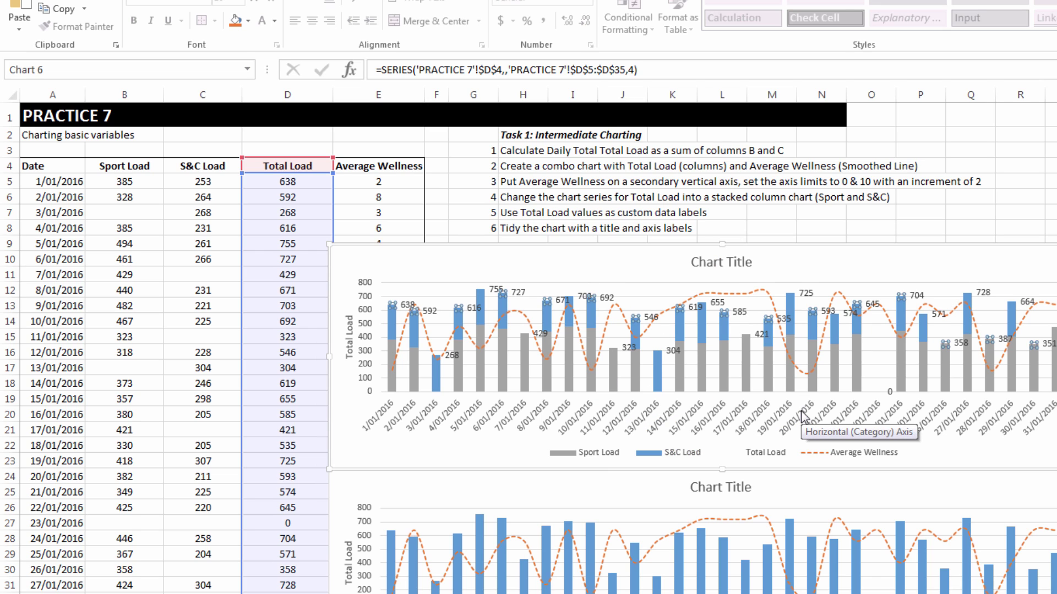
Step: Position the Total Load labels Above, so totals like 638 and 592 sit over each column
click(606, 297)
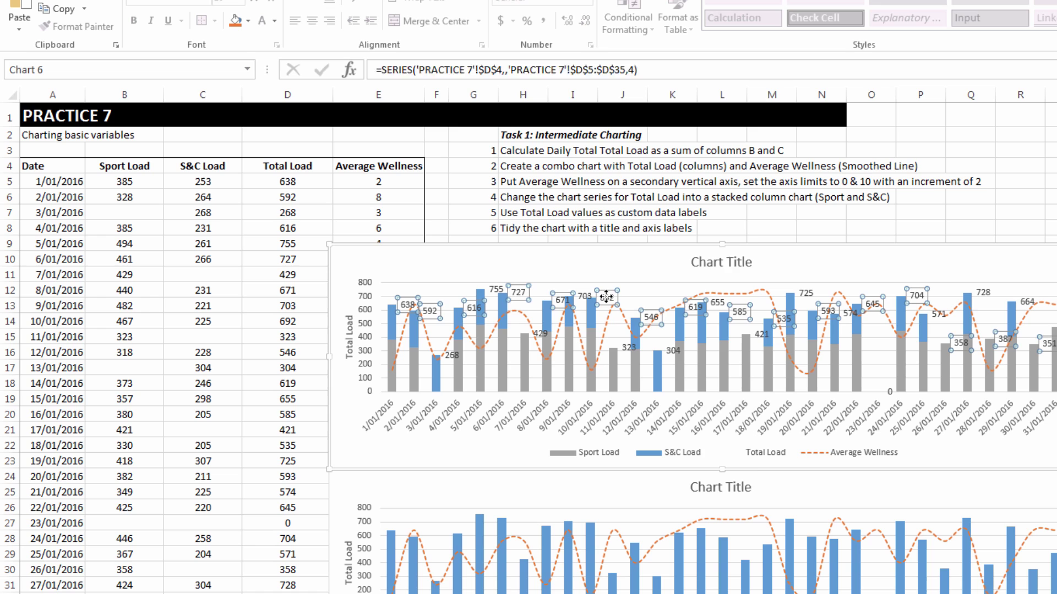
right_click(606, 298)
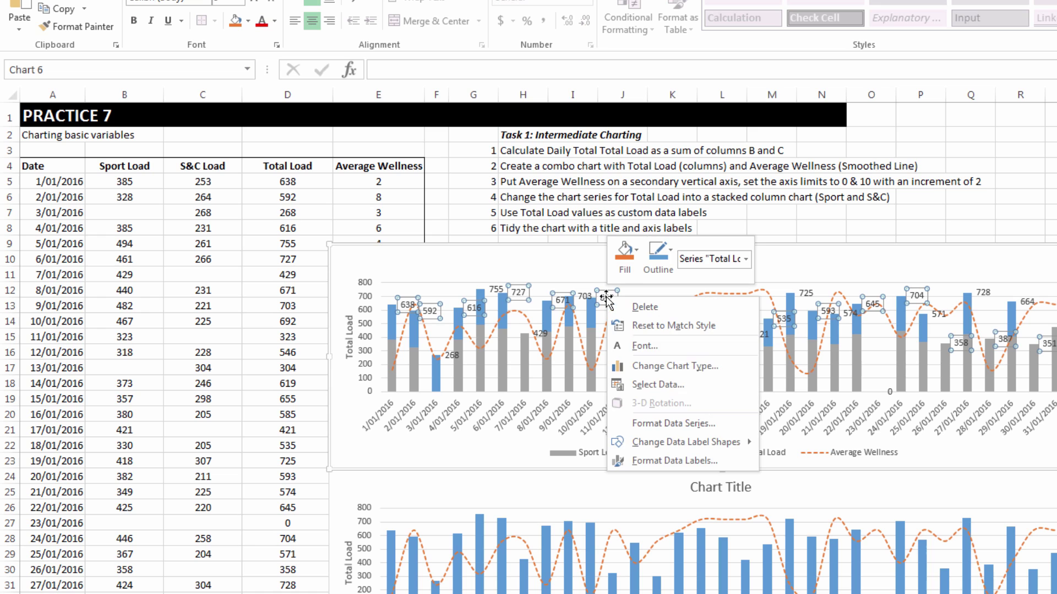
click(651, 459)
click(361, 399)
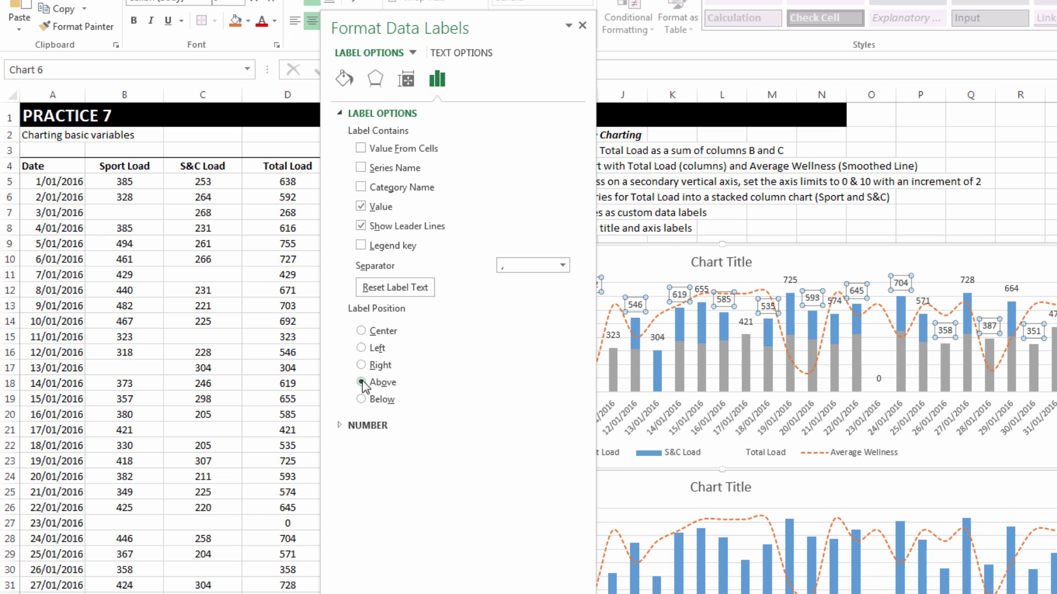
click(583, 25)
key(Escape)
key(Escape)
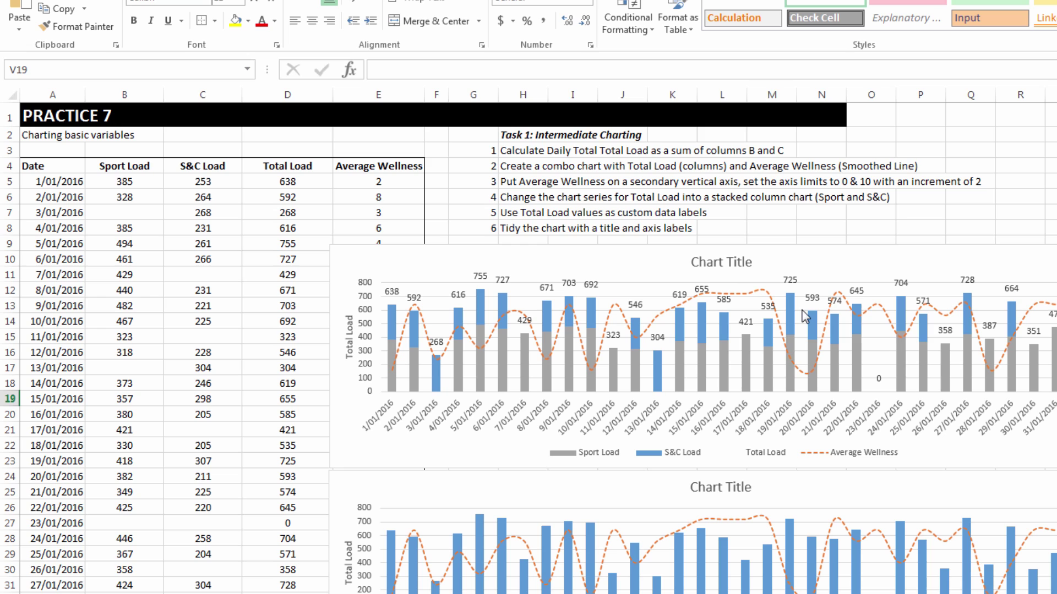
Step: Replace the 'Chart Title' placeholder with the title 'Load v Wellness'
click(708, 263)
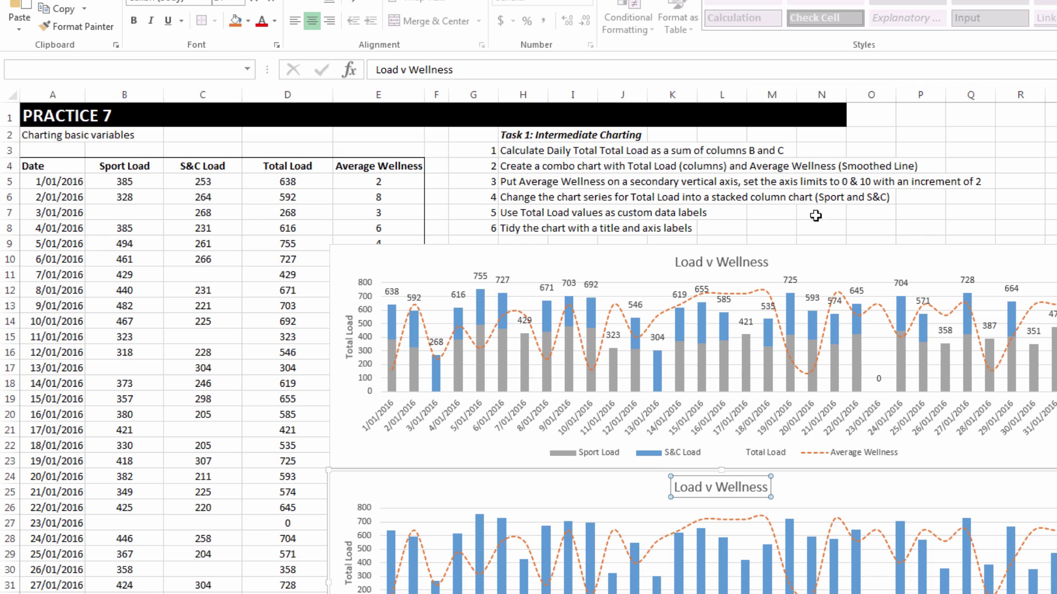
click(772, 214)
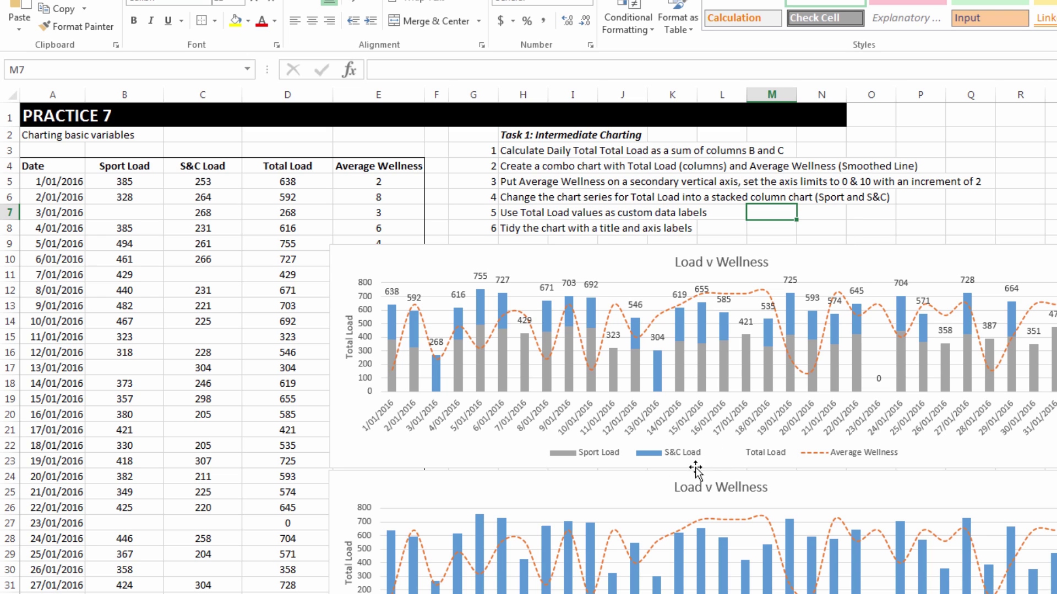
Step: Delete the Total Load entry from the upper chart's legend, keeping Sport Load, S&C Load and Average Wellness
click(762, 457)
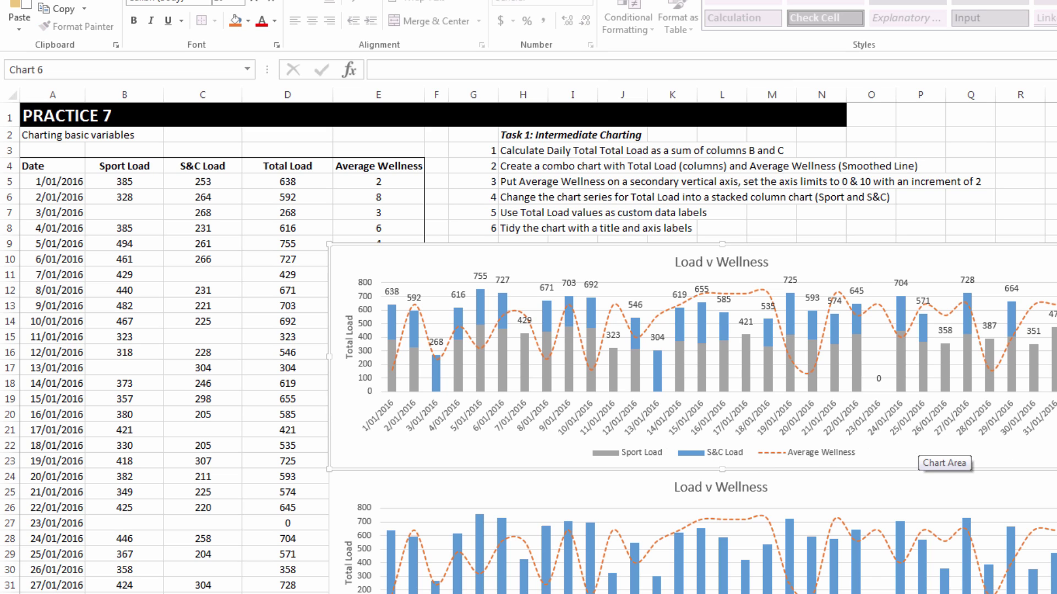
key(Delete)
key(Escape)
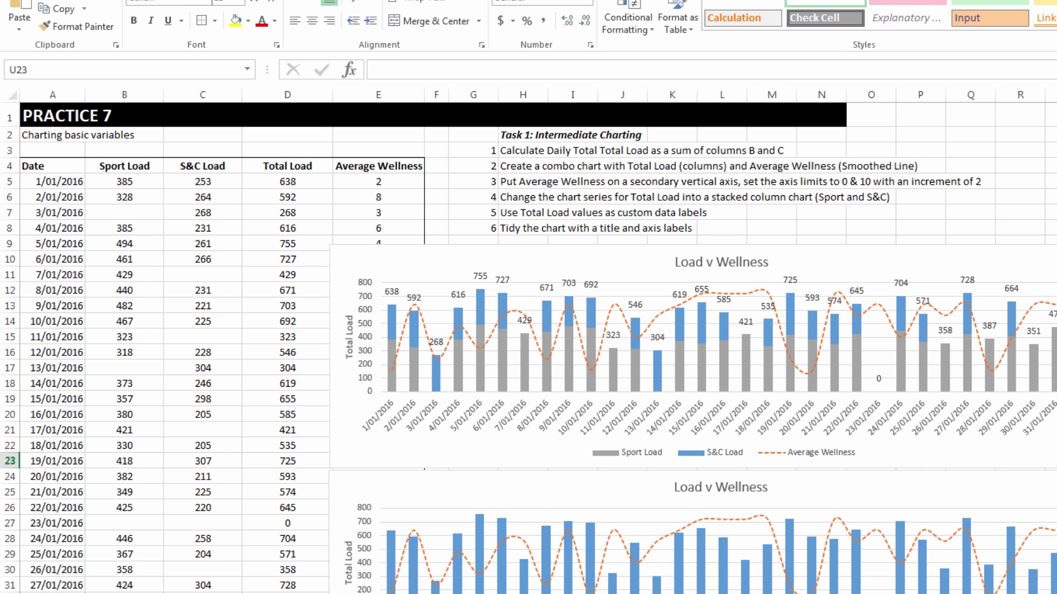